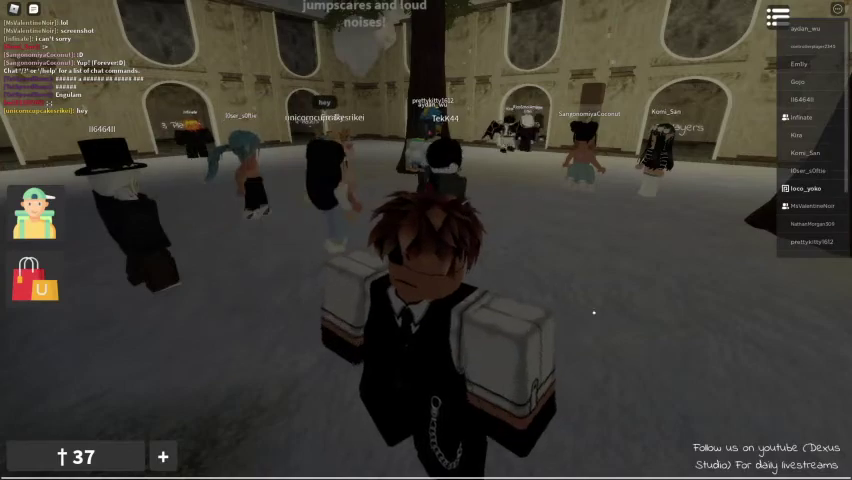
Step: Walk across the snowy plaza to the Chapter 2 building's arches and back toward the courtyard players
left_click_drag(316, 224, 319, 224)
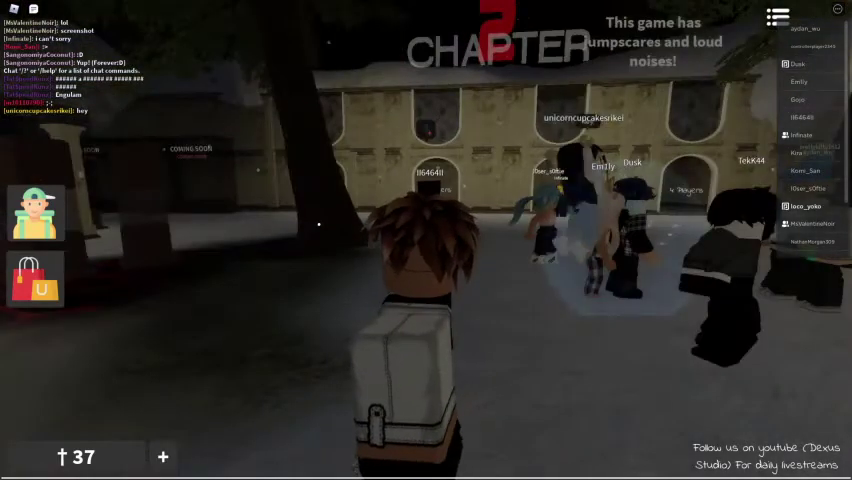
key("w")
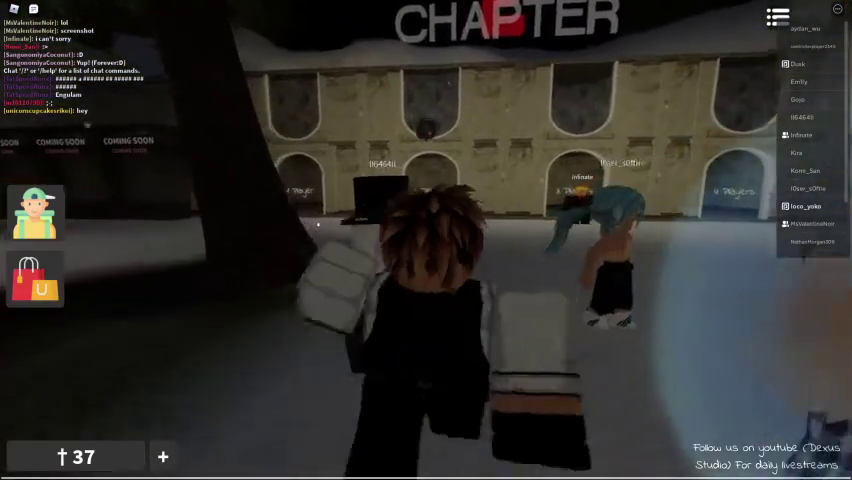
key("w")
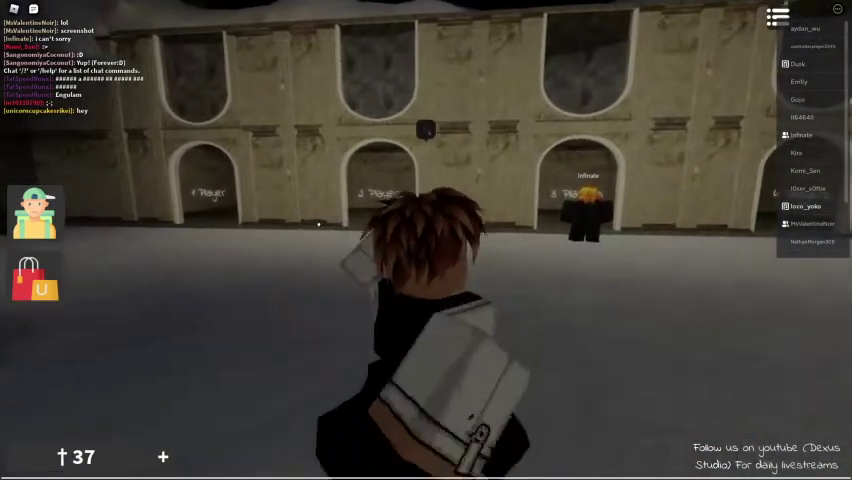
key("w")
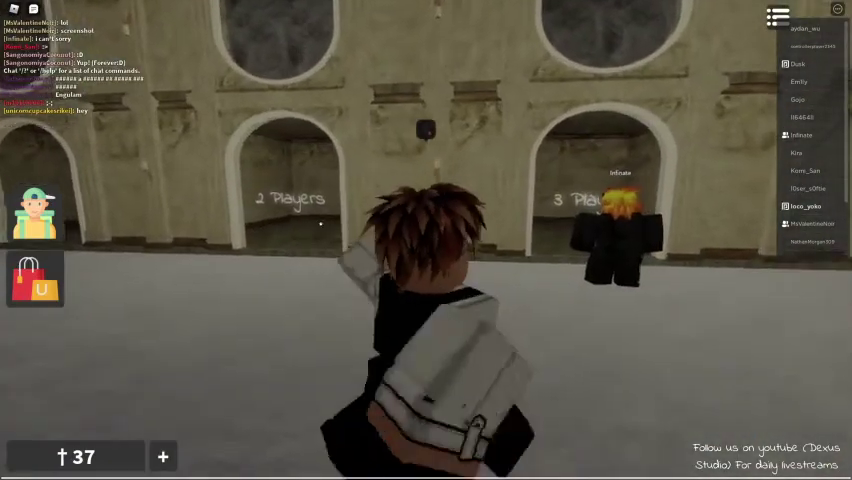
key("s")
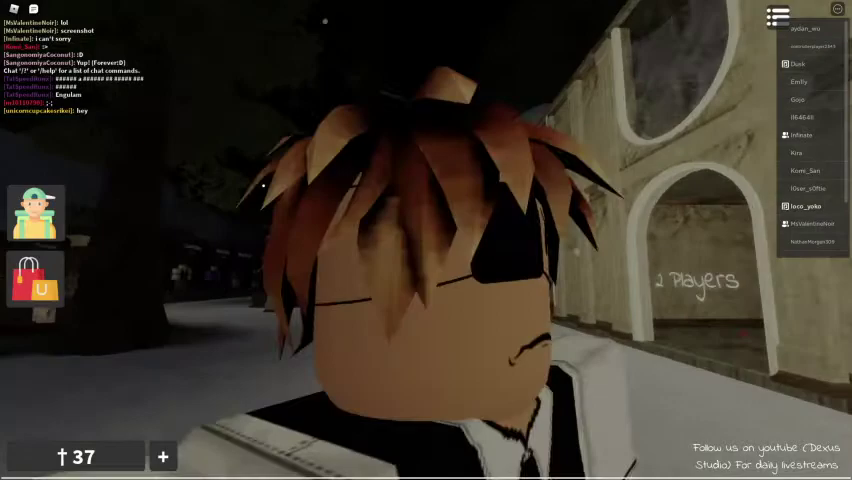
key("w")
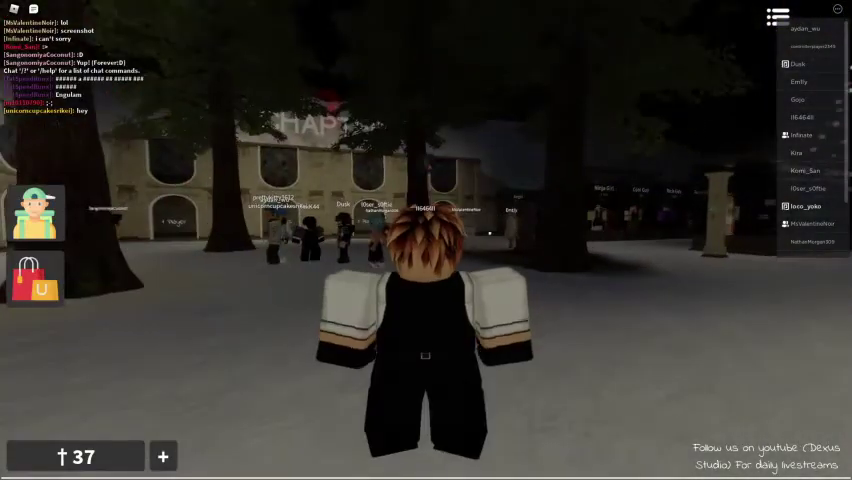
key("w")
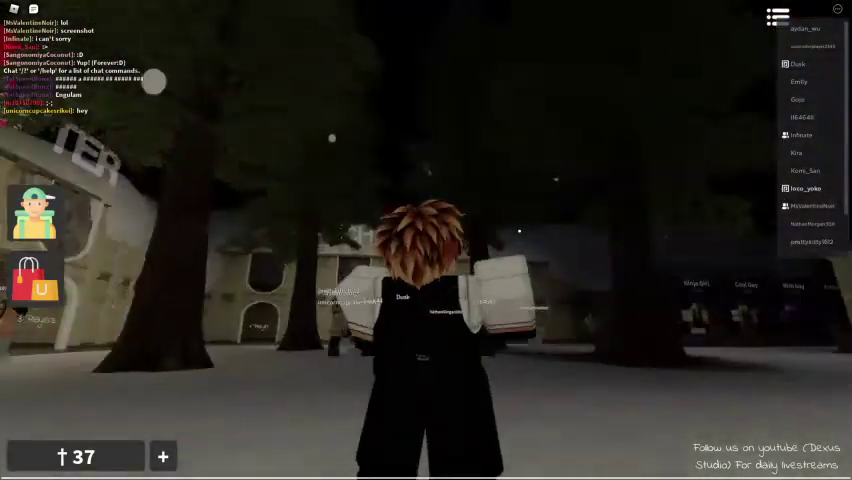
key("w")
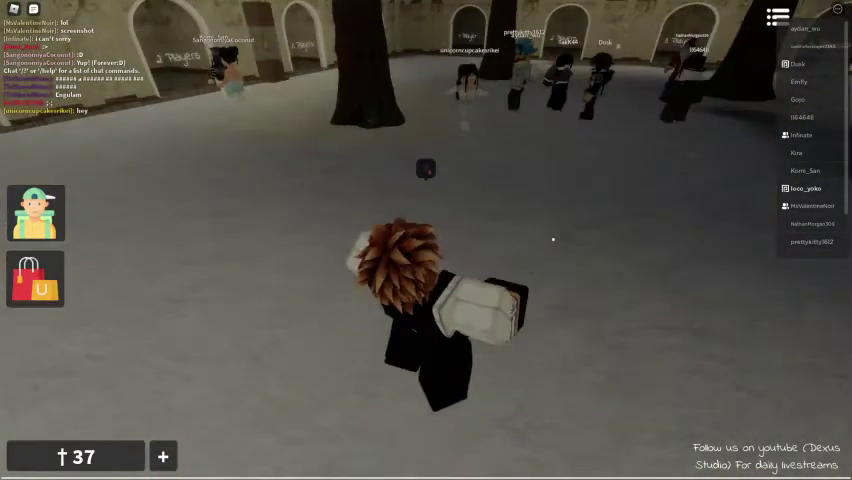
key("w")
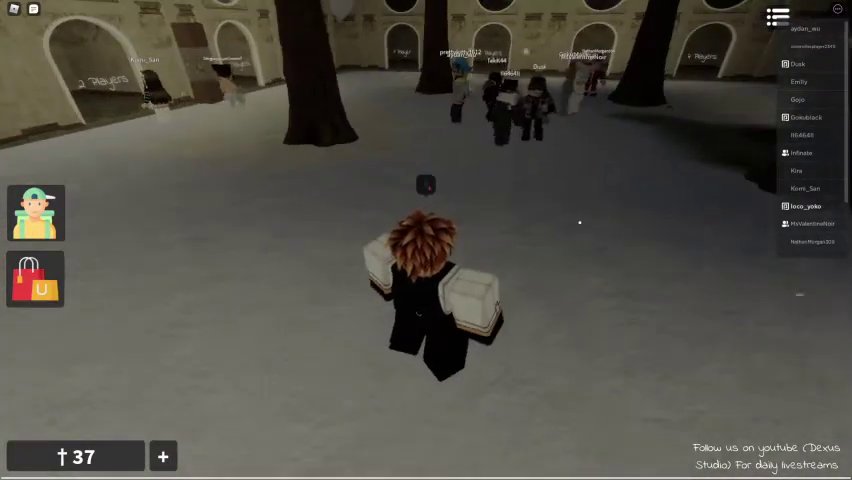
key("w")
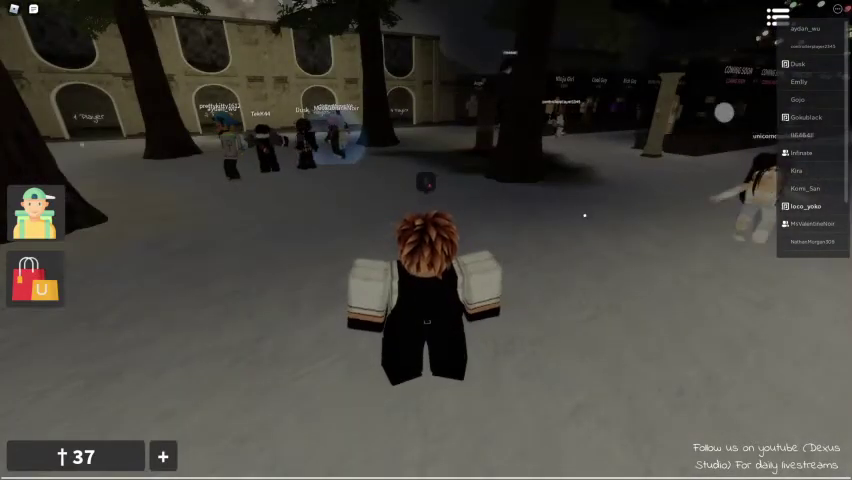
Step: Move along the arched wall beside the flame-haired player, glancing up at the CHAPTER sign
key("w")
key("Right")
key("Left")
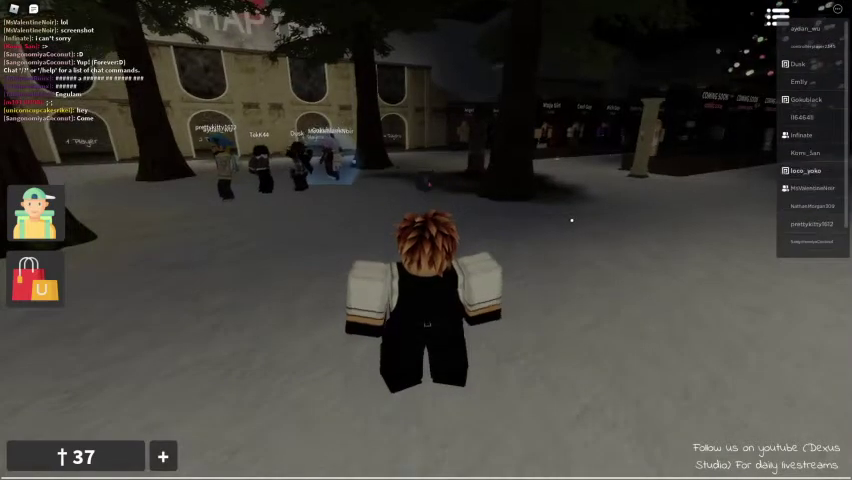
key("Right")
key("w")
key("Right")
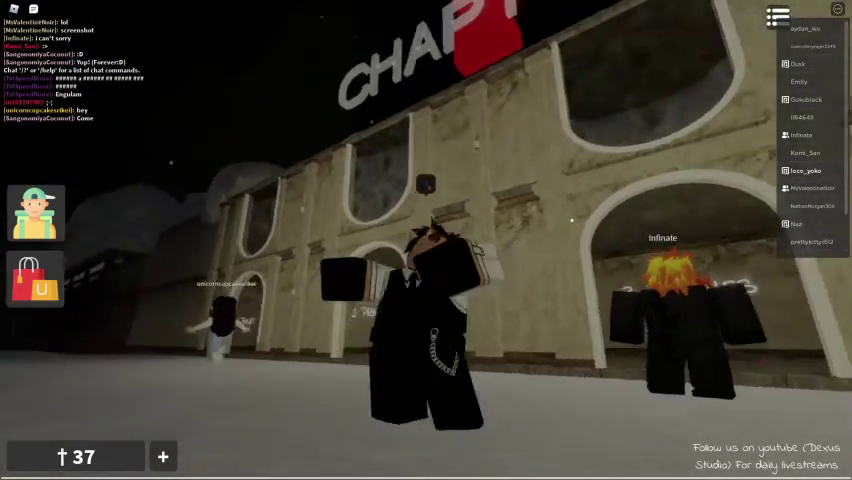
key("Page_Up")
key("Page_Down")
key("Left")
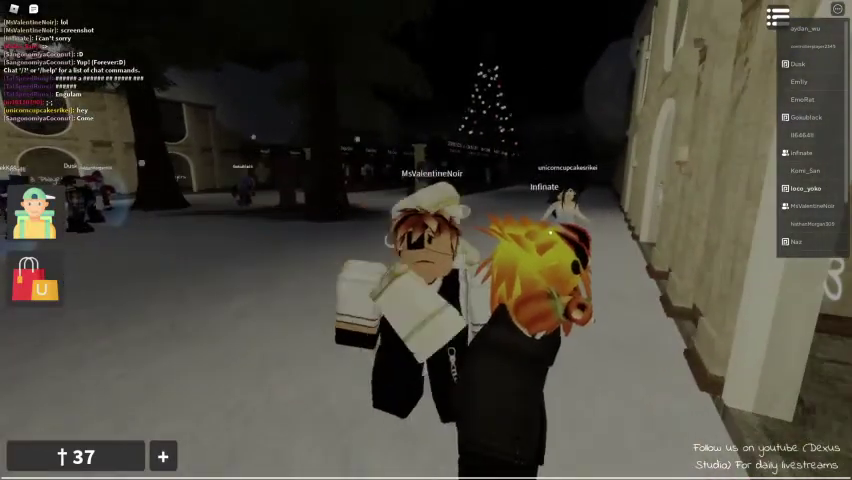
Step: Enter the 3 Players zone and look around the waiting room
key("Right")
key("w")
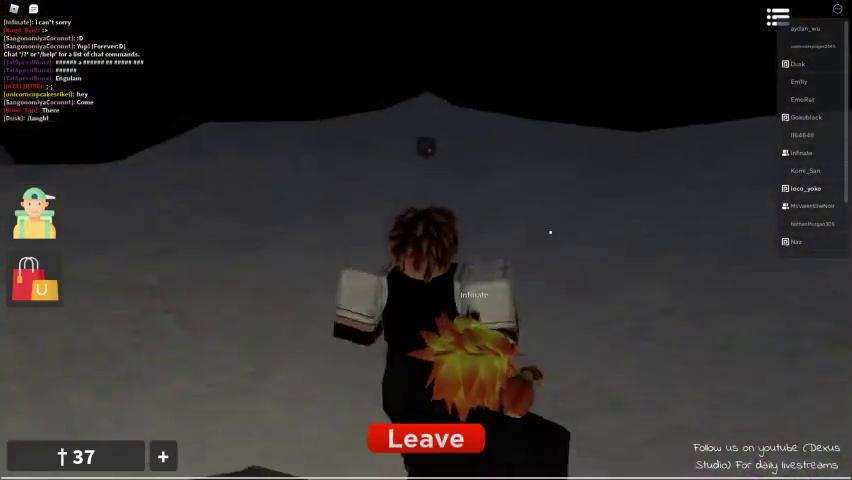
key("Left")
key("Left")
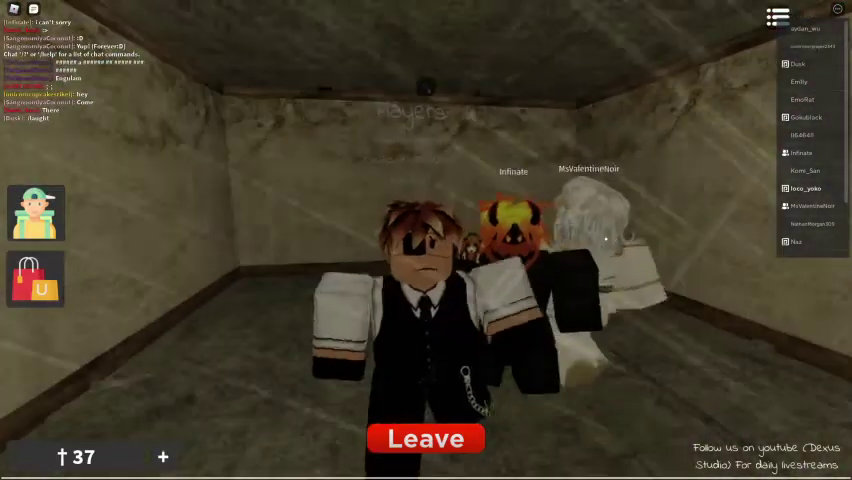
key("w")
key("Left")
key("Left")
key("Left")
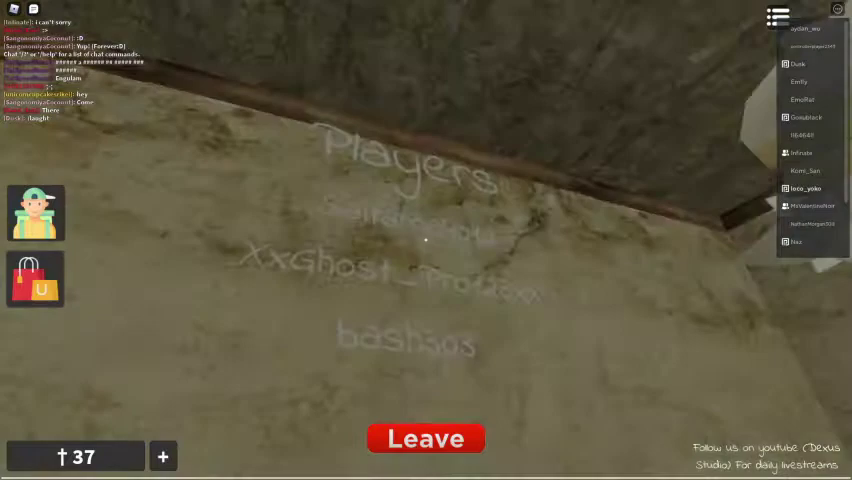
key("w")
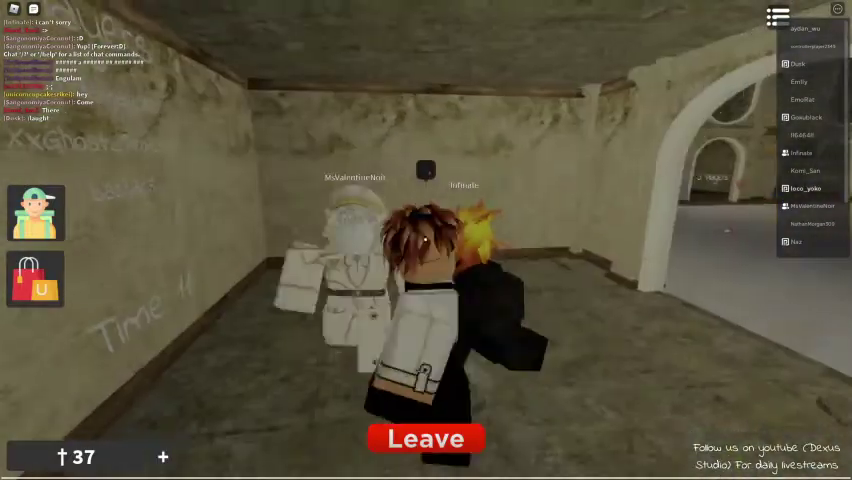
Step: Look over the wall of player names, then open the Gamepasses shop
key("Left")
key("Left")
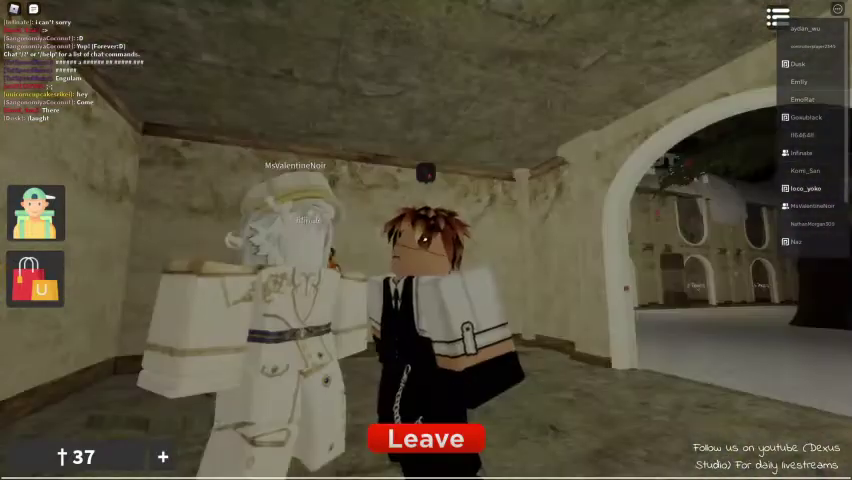
key("Left")
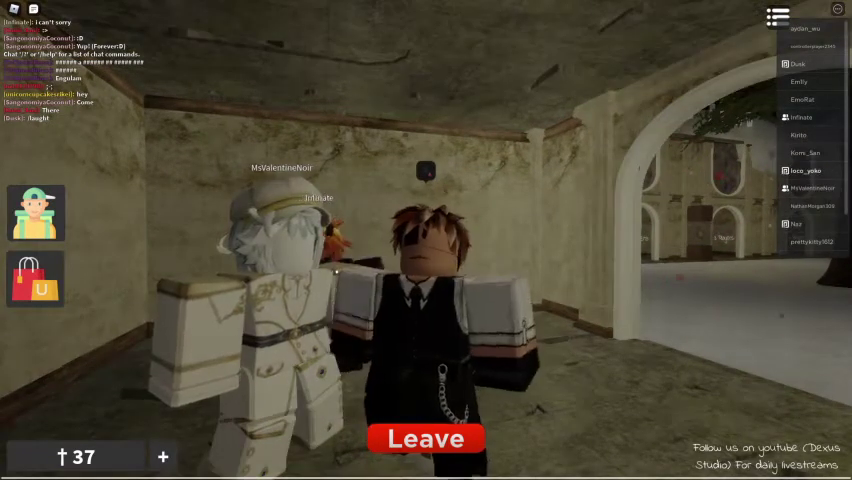
key("Left")
key("Left")
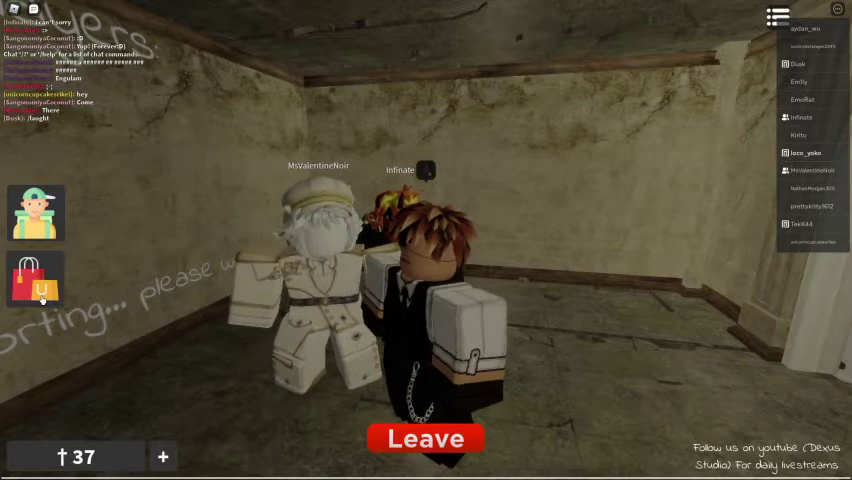
left_click(42, 299)
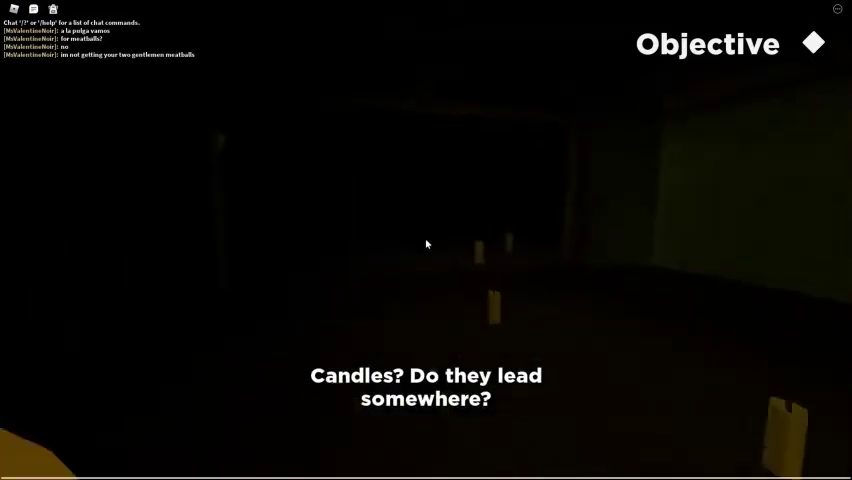
Step: Follow the candle trail past the seated figure's room to the red pentagram
key("w")
key("w")
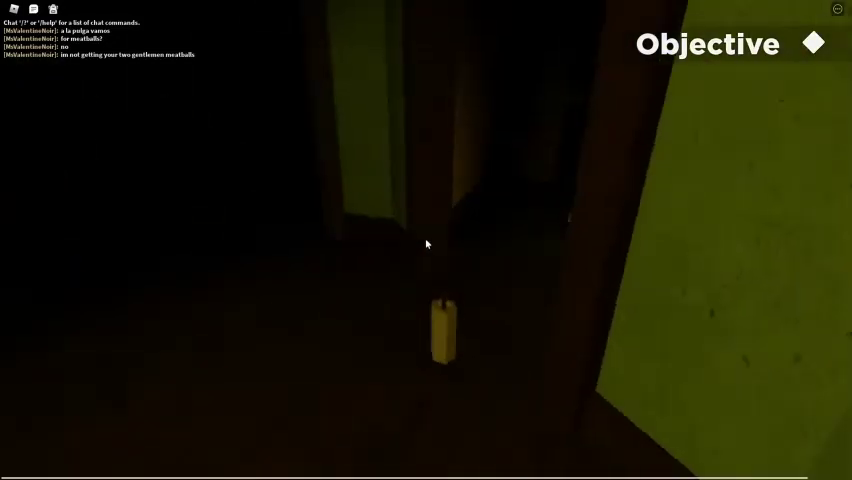
key("w")
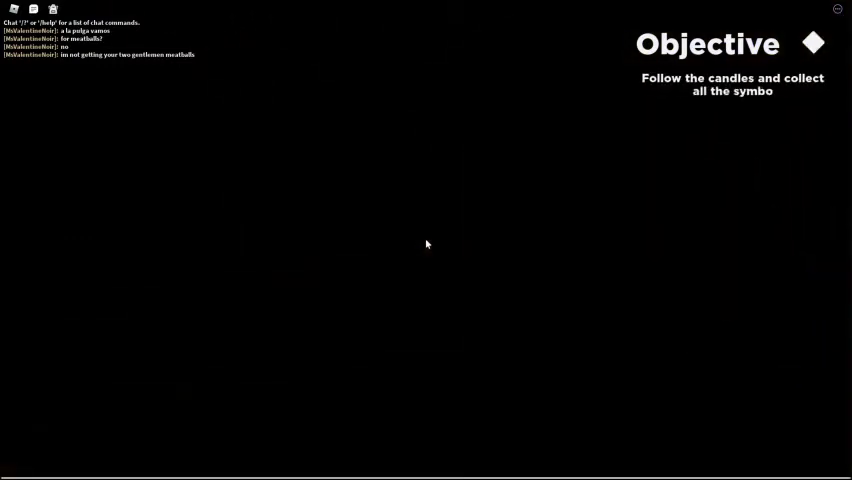
key("w")
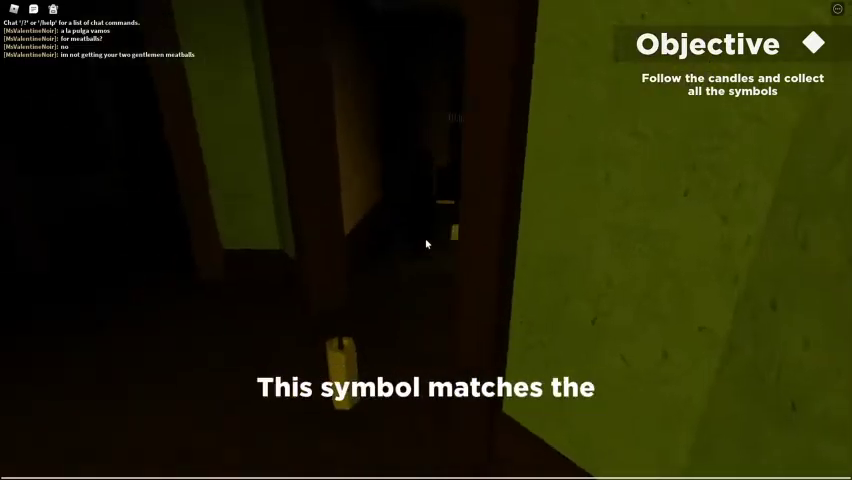
key("w")
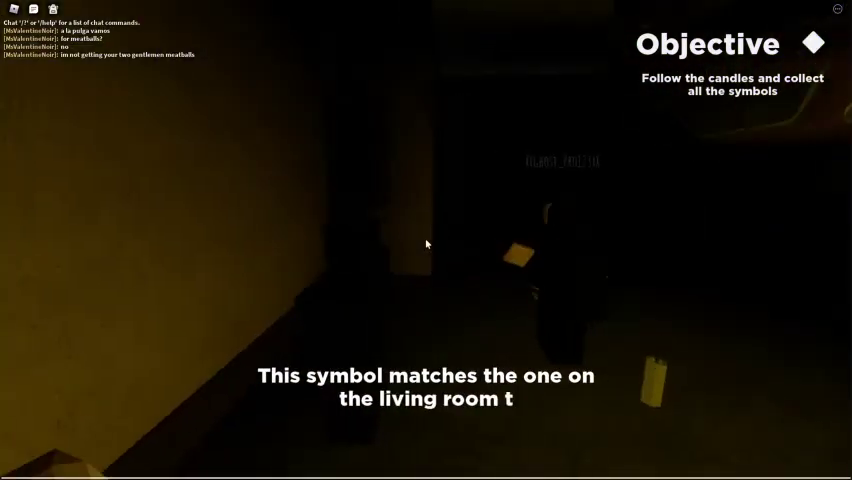
key("w")
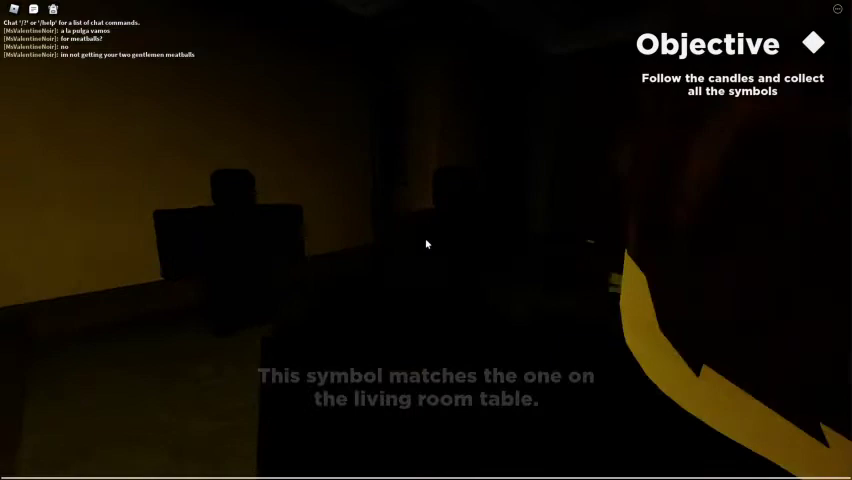
key("w")
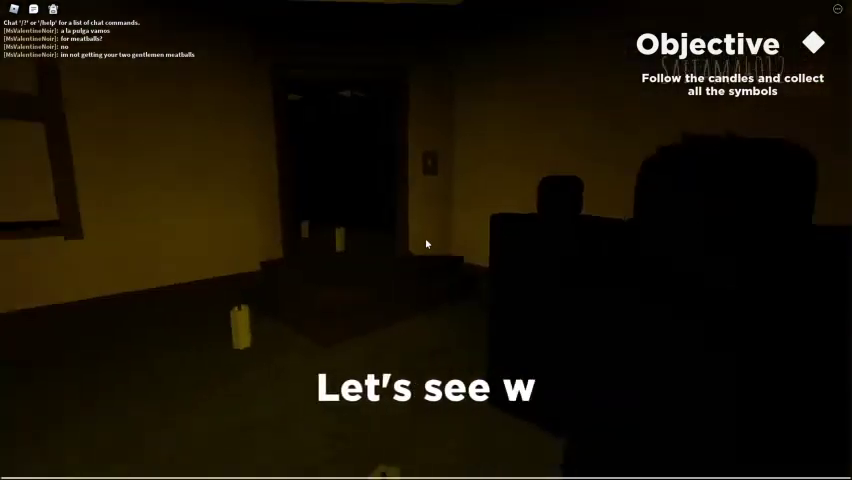
key("w")
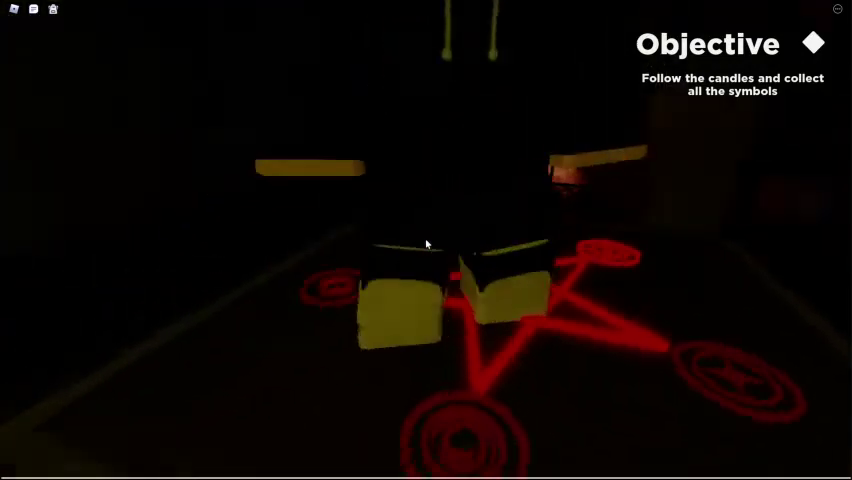
Step: Follow the candles past the pentagram and collect the red compass-star symbol with E
key("w")
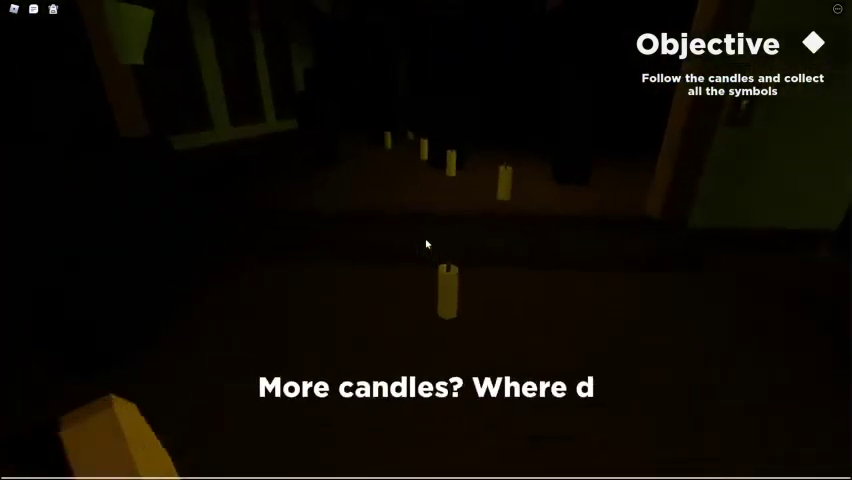
key("w")
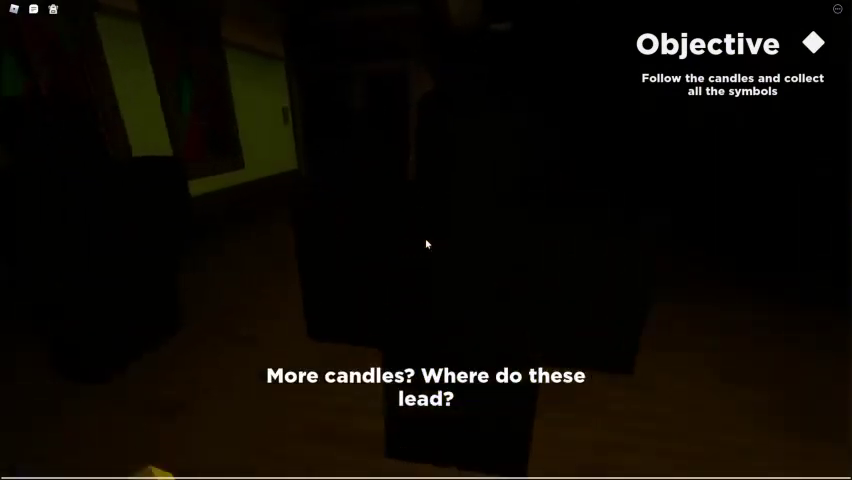
key("w")
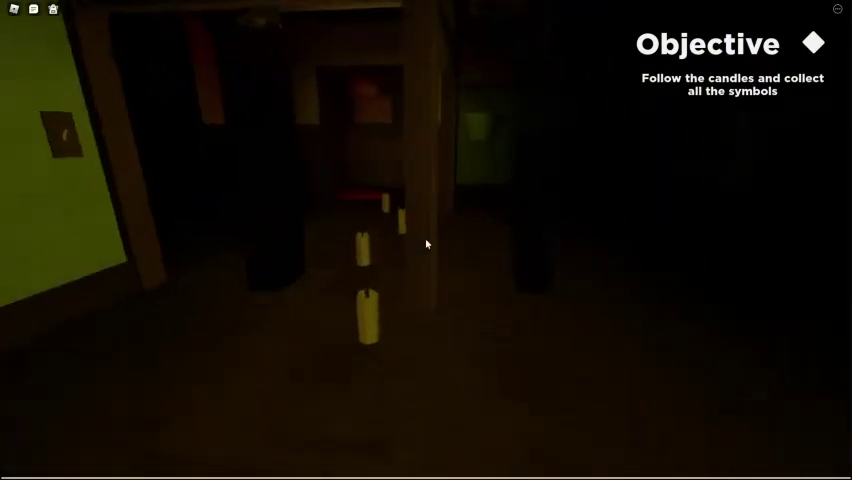
key("w")
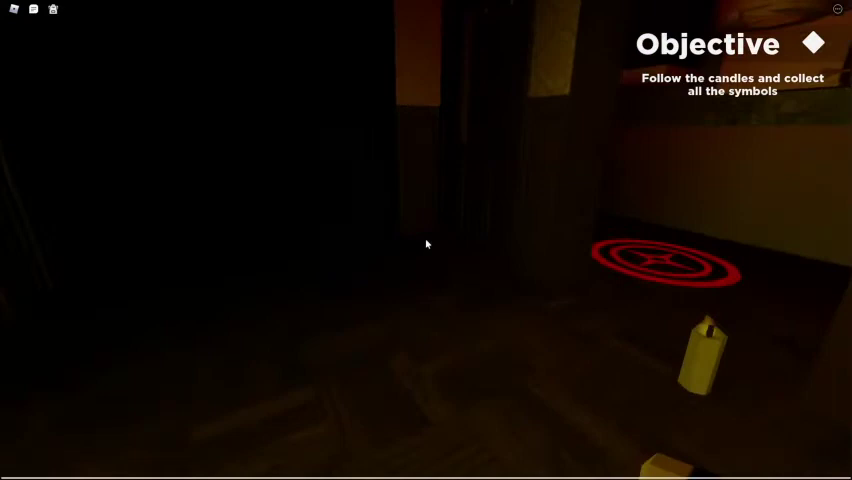
key("w")
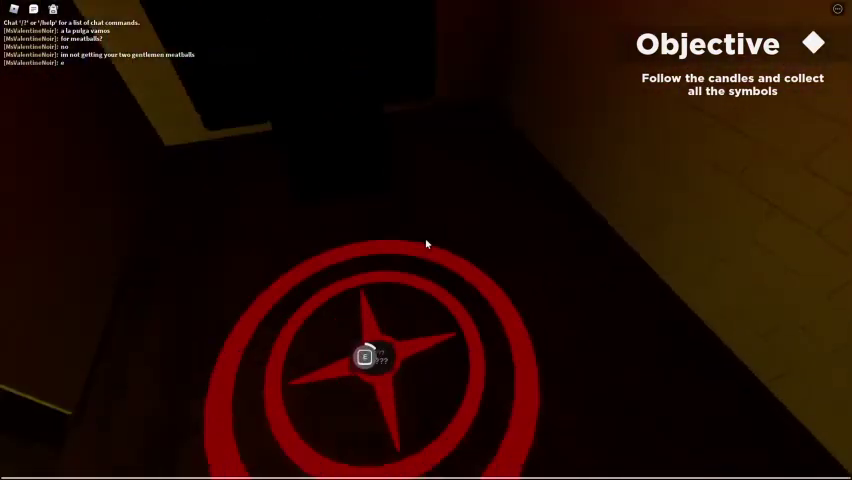
key("e")
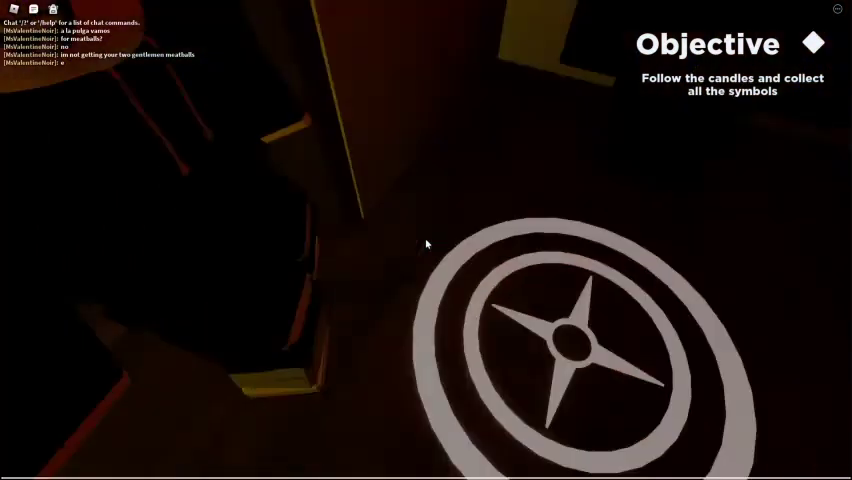
key("space")
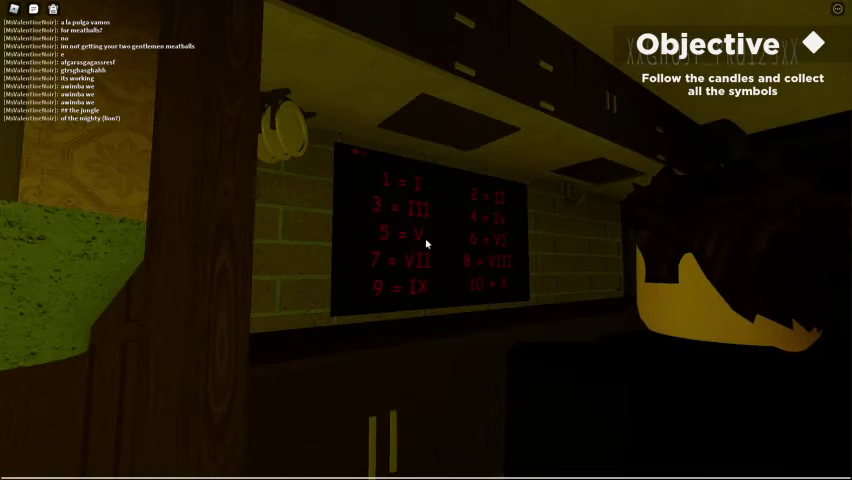
Step: Walk along the wall past the Roman numeral chalkboard and down the dark hallway
key("d")
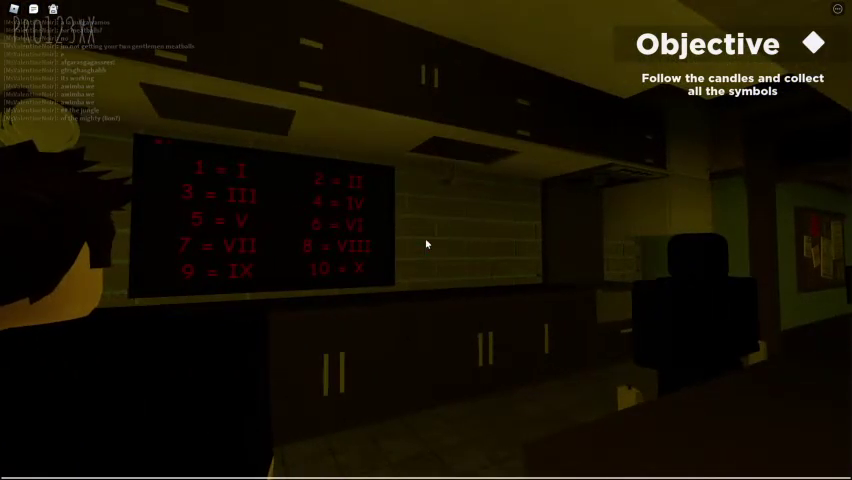
key("d")
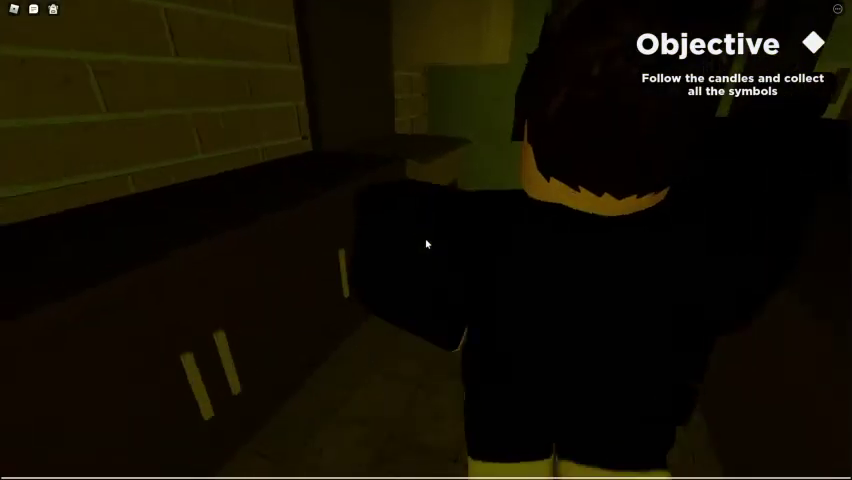
key("w")
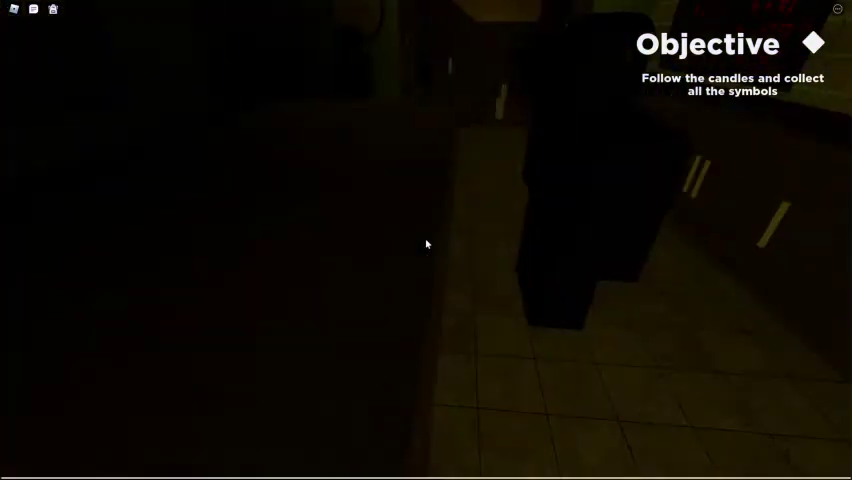
key("w")
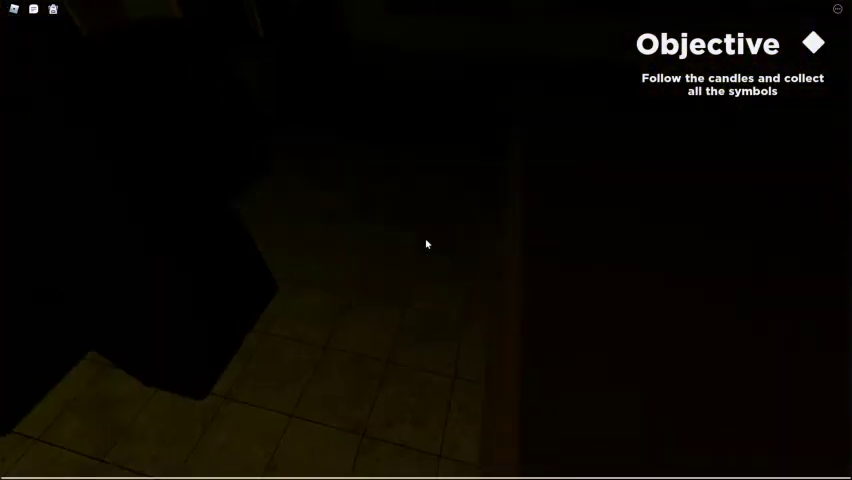
Step: Walk down the candle-lit hallway past the dark figure toward the chalkboard room
key("w")
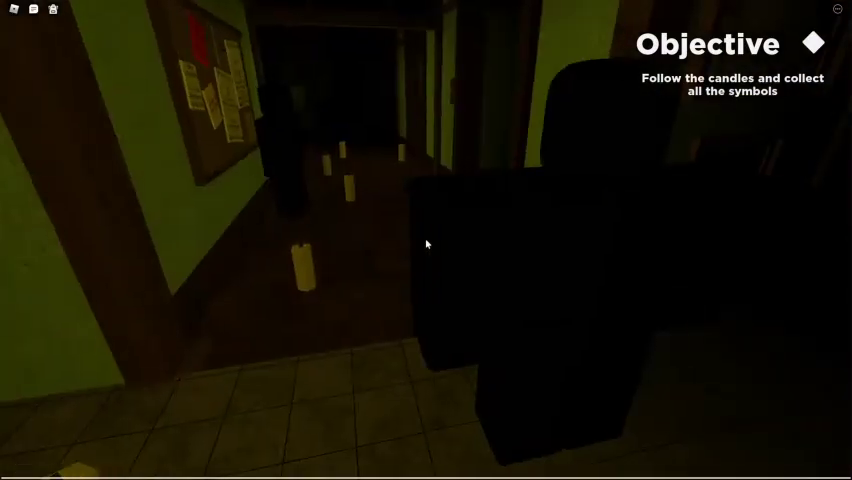
key("w")
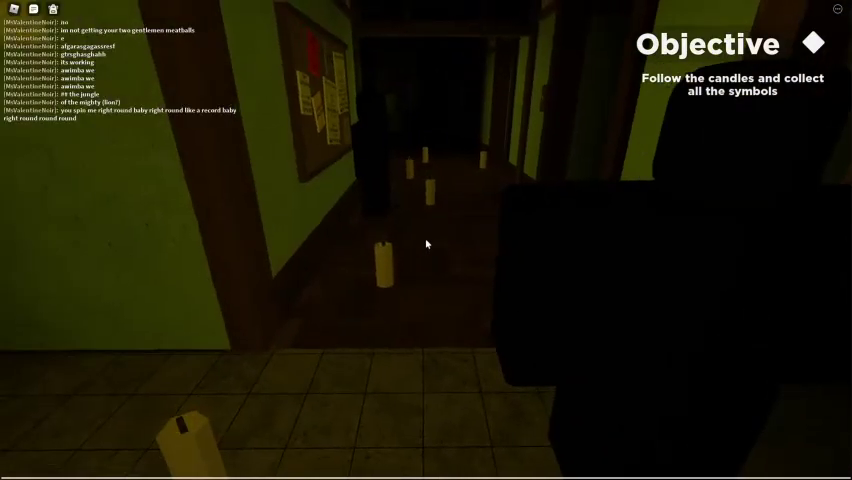
key("w")
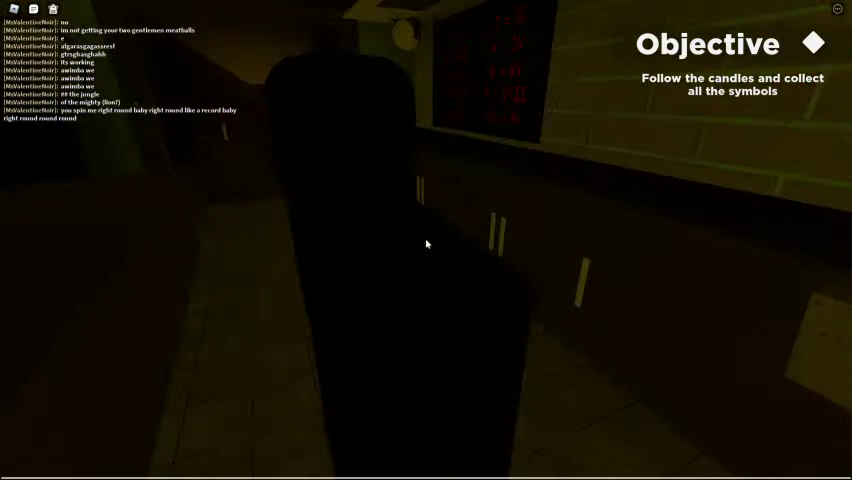
key("w")
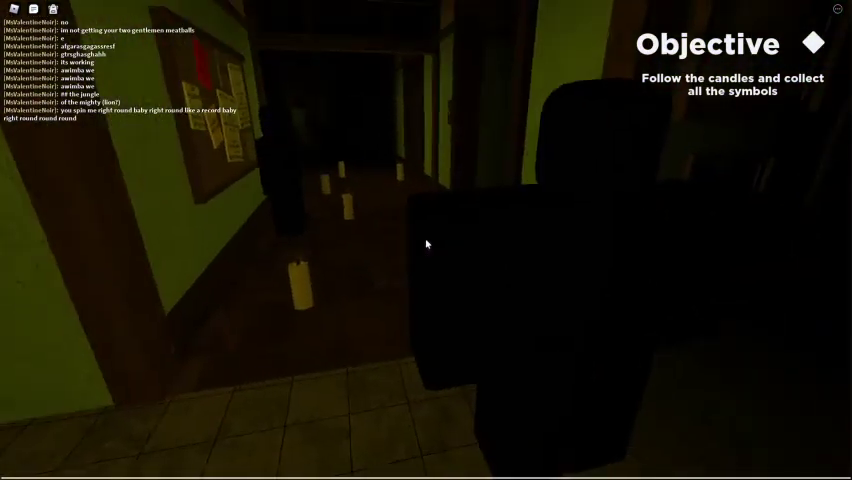
key("w")
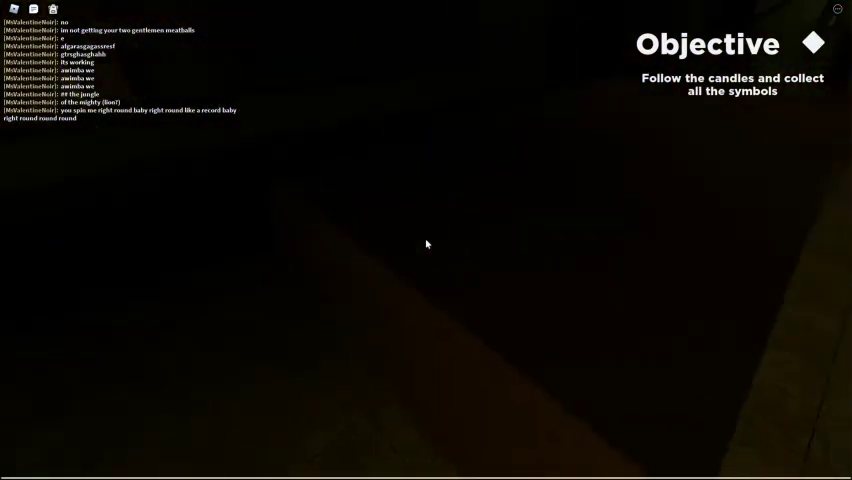
key("w")
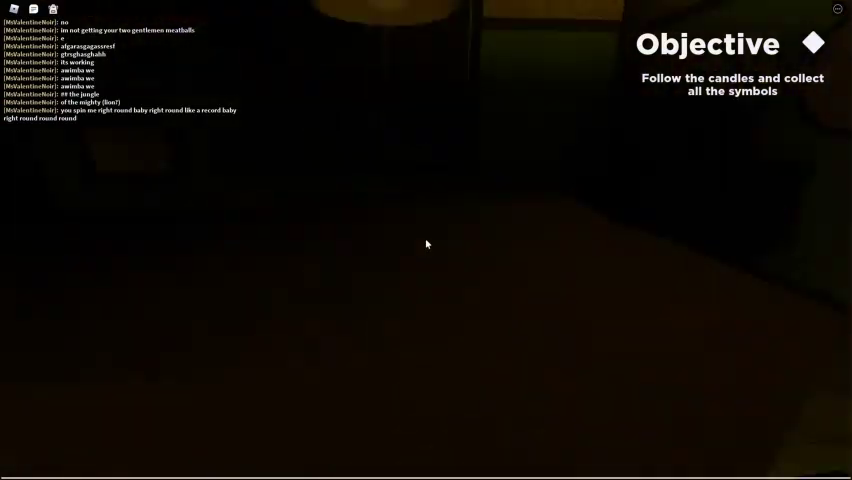
key("w")
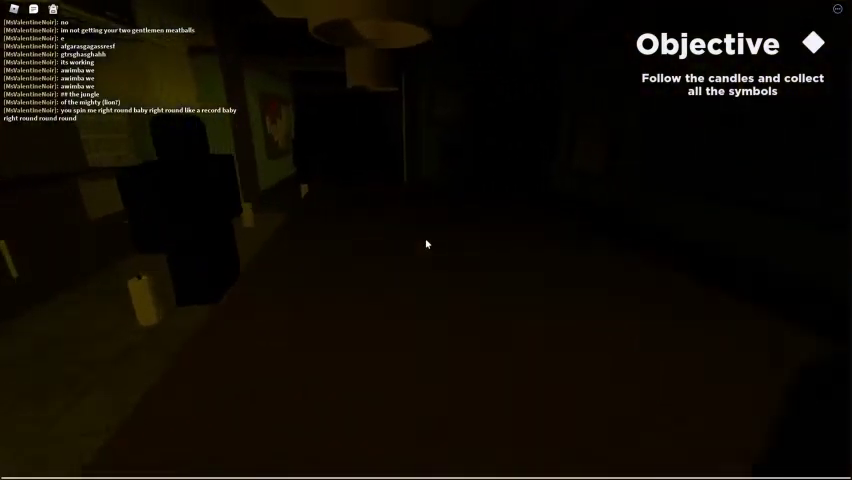
key("w")
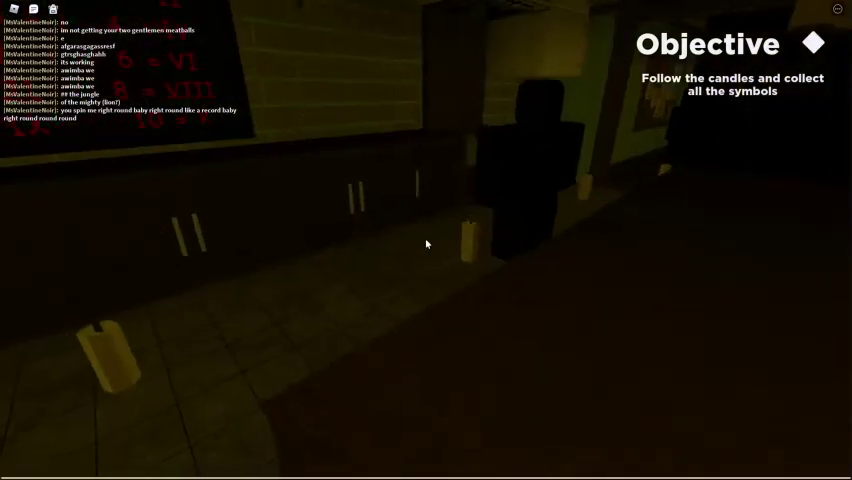
Step: Search the dark room for symbols and walk past the other character
key("w")
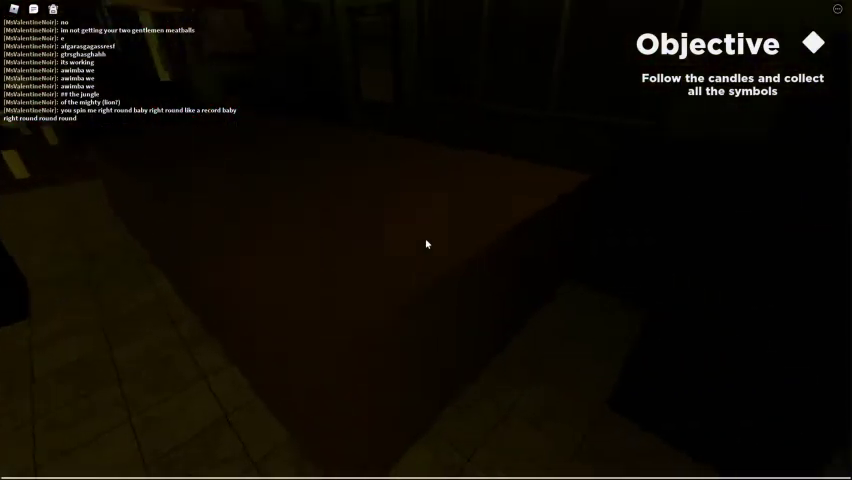
key("w")
key("w")
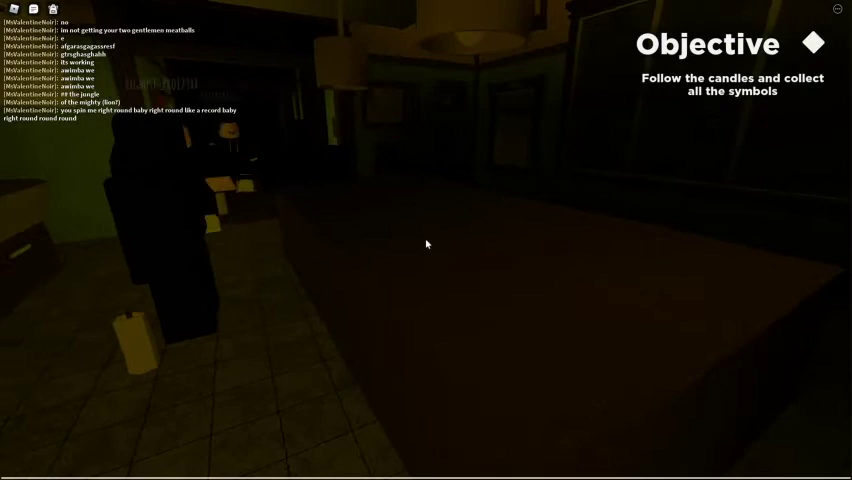
key("w")
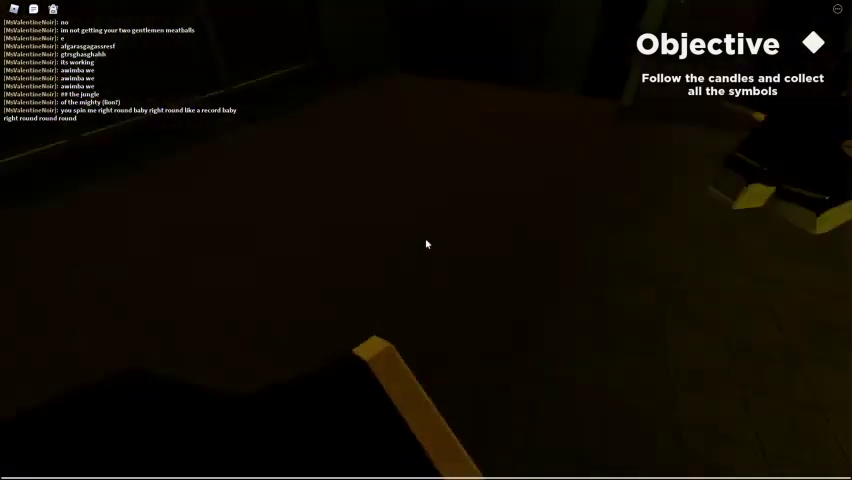
key("w")
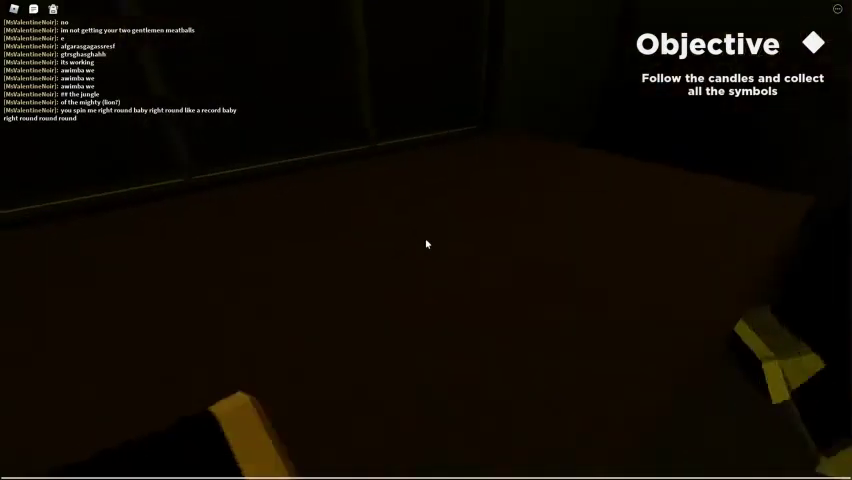
key("w")
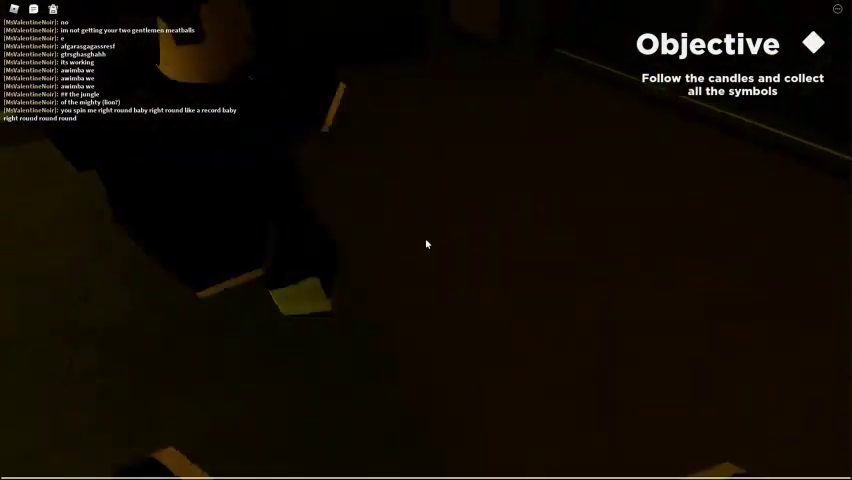
key("w")
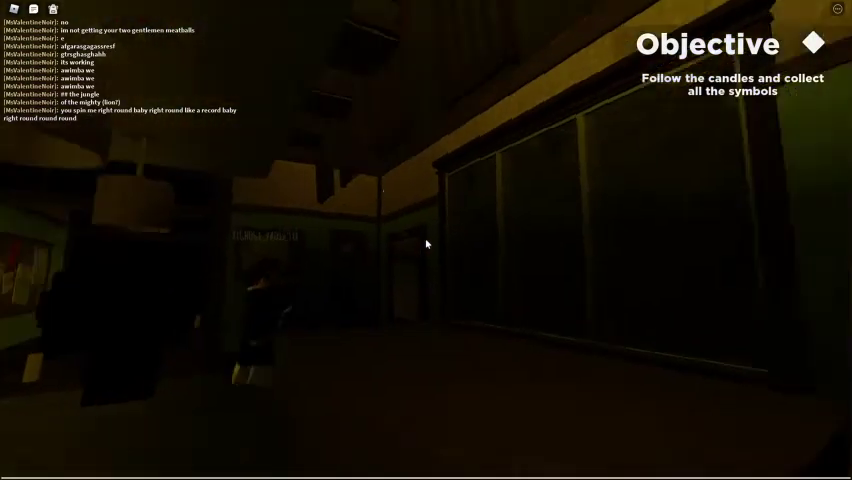
key("w")
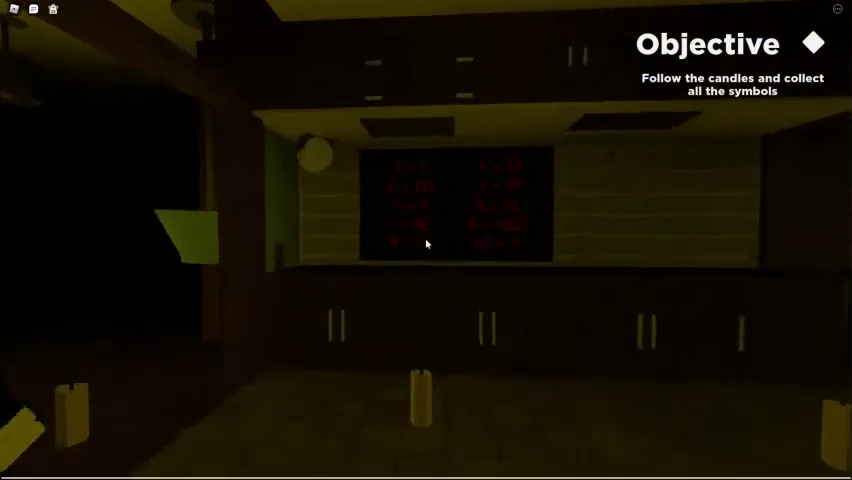
key("w")
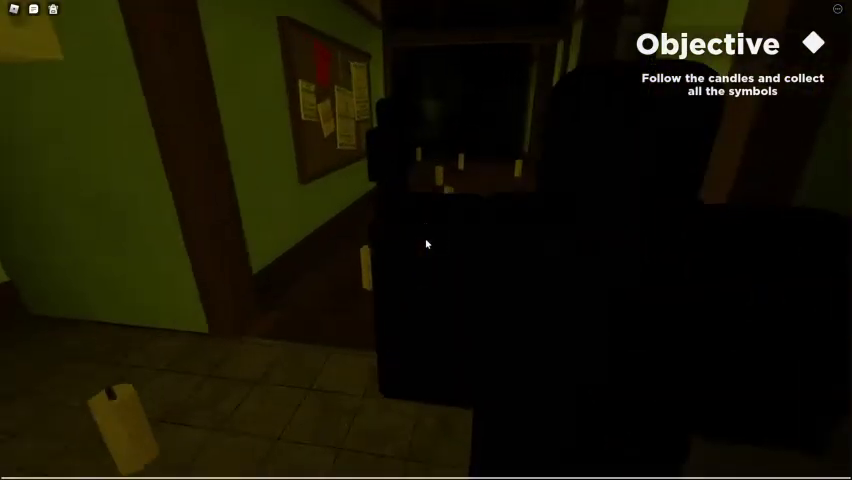
Step: Follow the candles through the doorways and rooms into the dark hallway
key("w")
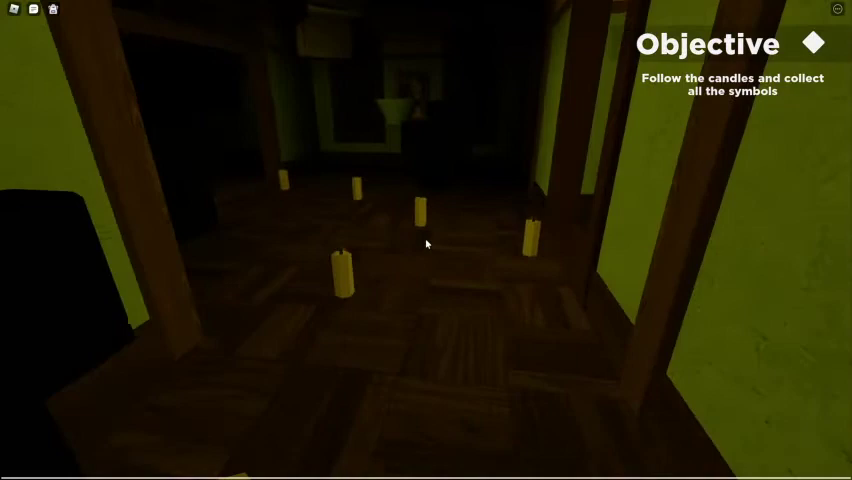
key("w")
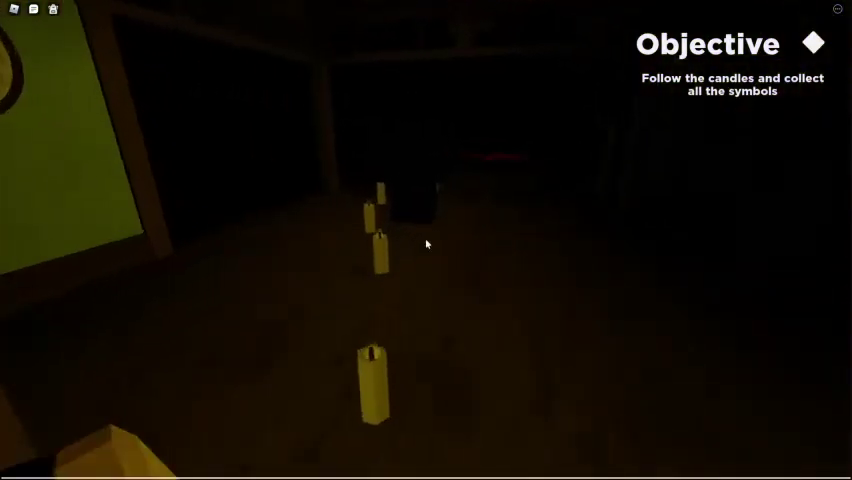
key("d")
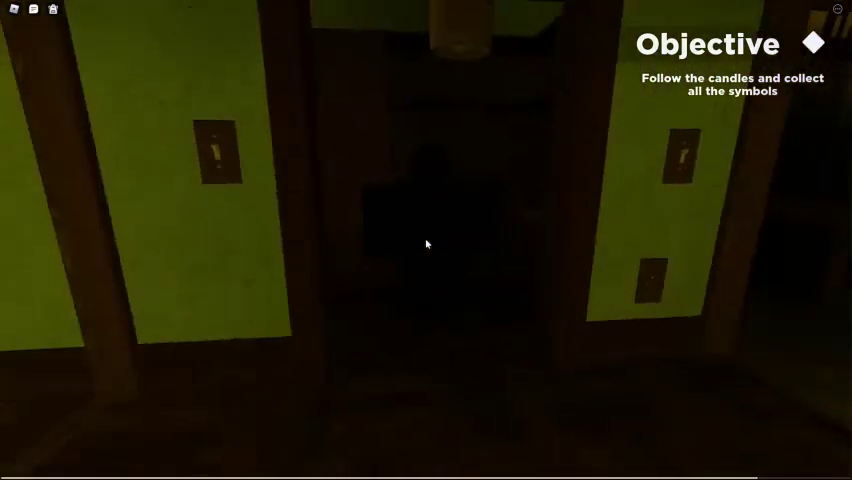
key("w")
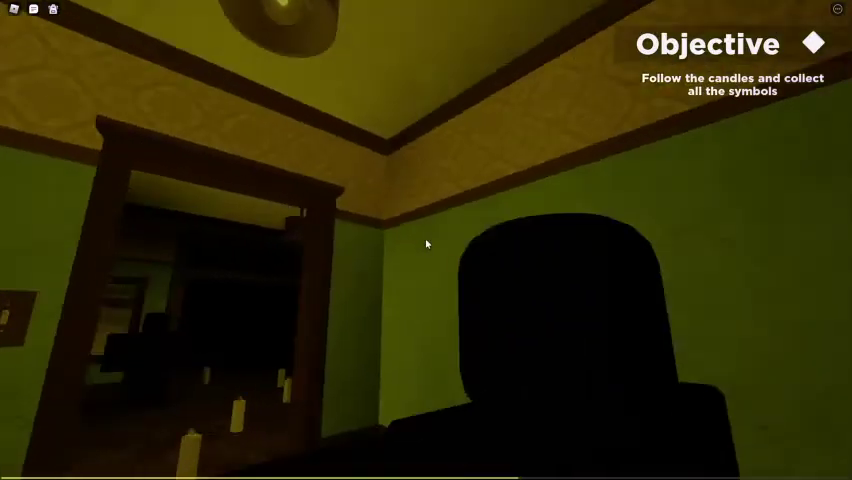
key("w")
key("w")
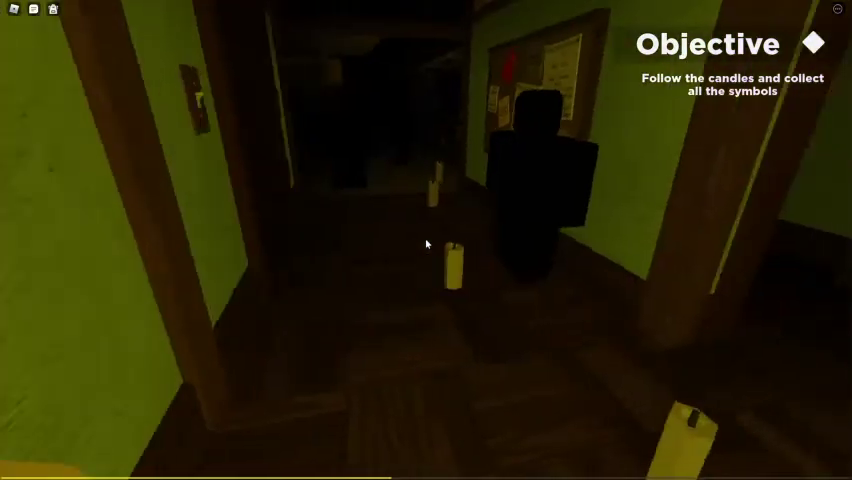
key("w")
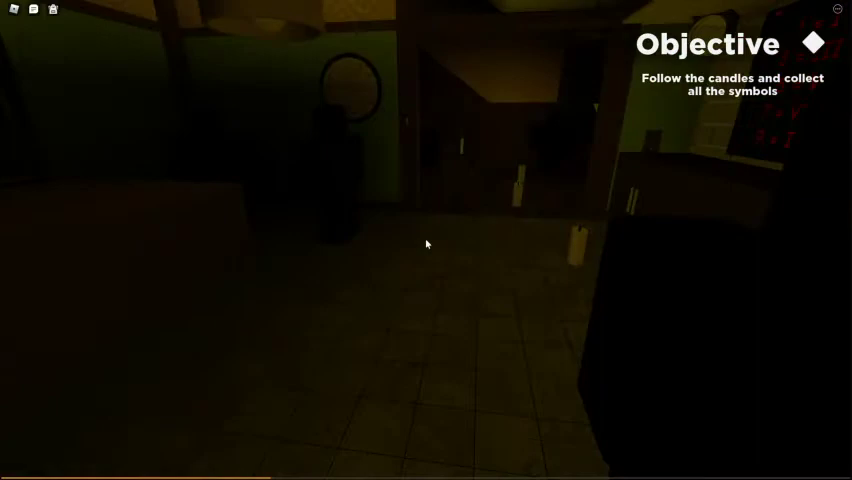
key("w")
key("w")
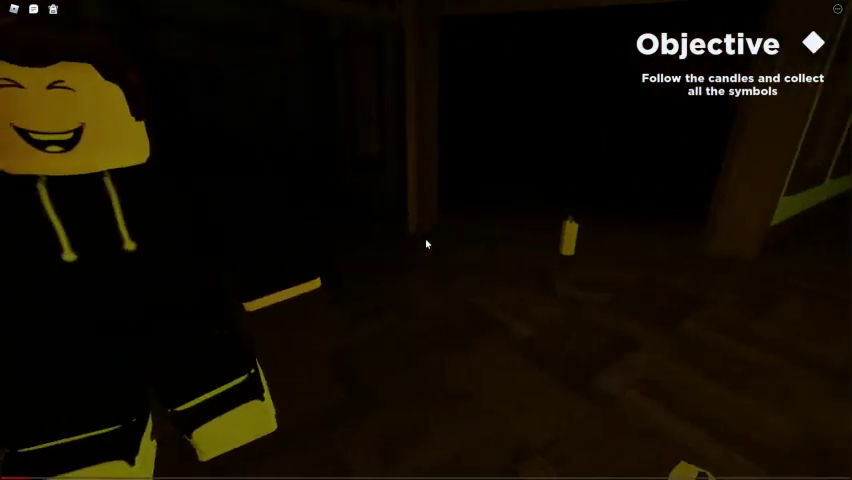
key("w")
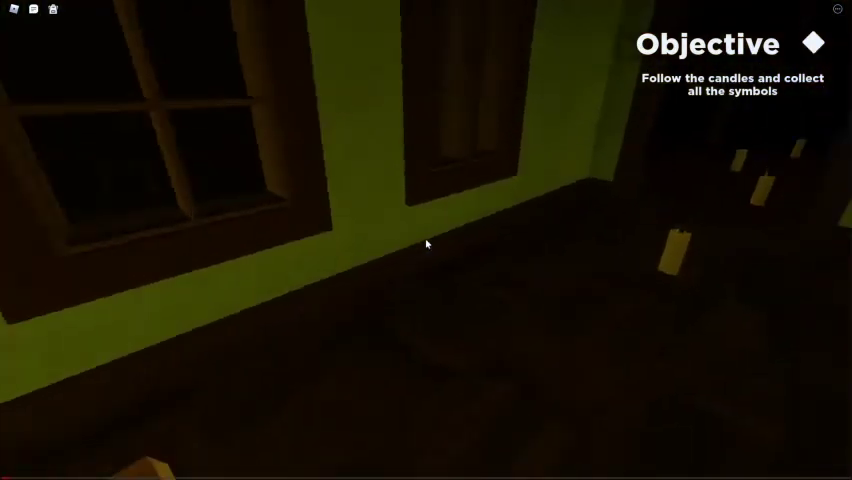
key("w")
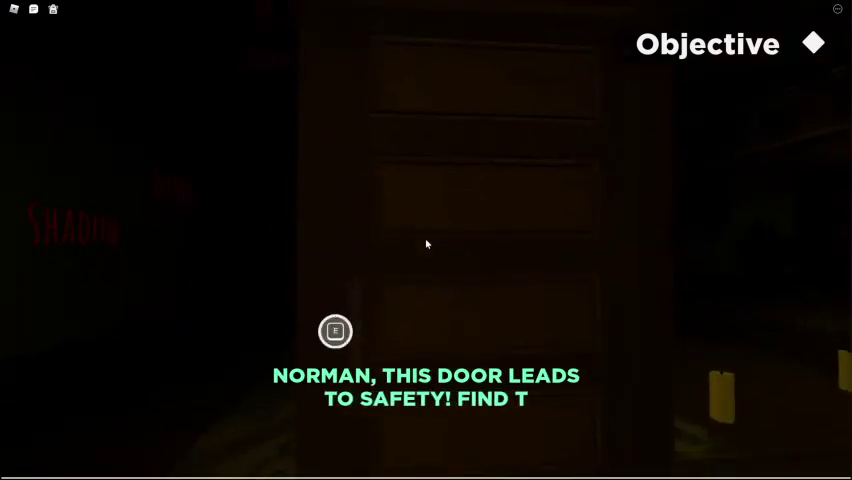
Step: Open the door's code keypad and submit it with no code entered
key("e")
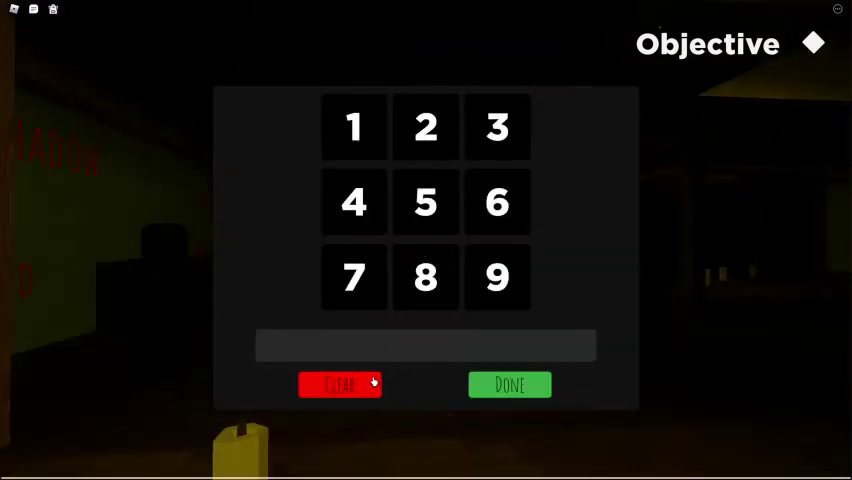
left_click(512, 391)
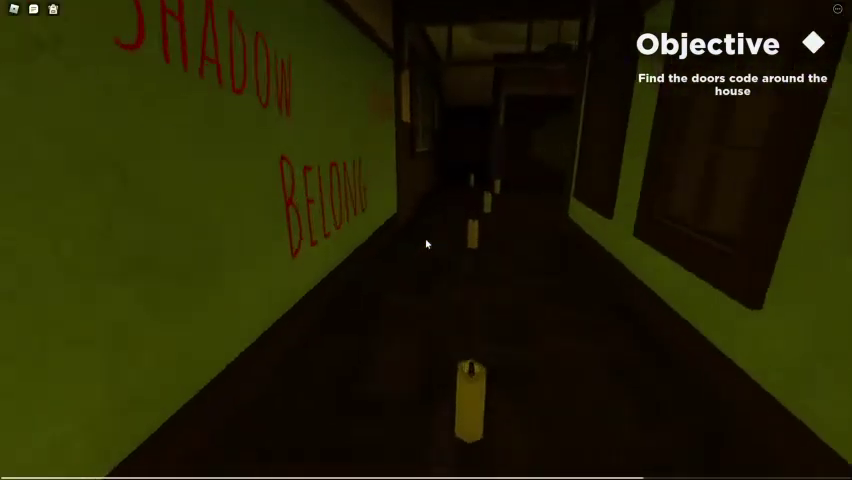
Step: Walk from the 3 = IX wall down the green hallway past POSSESSED and SHADOW BELONG
key("w")
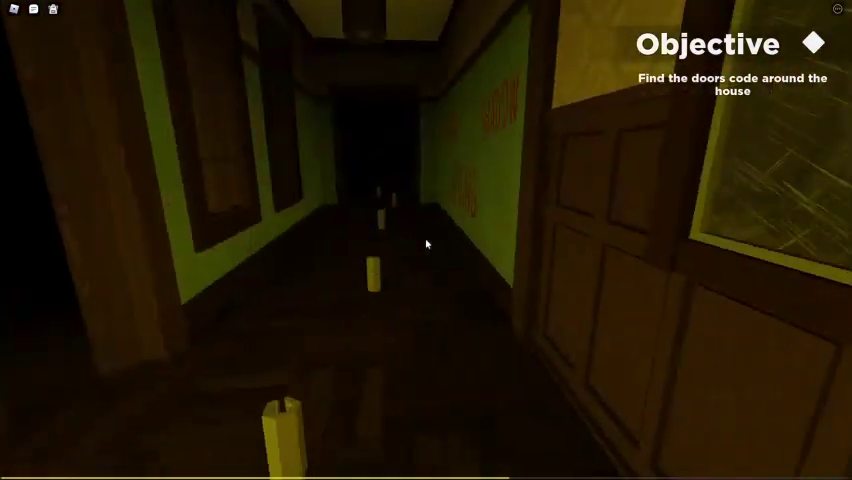
key("w")
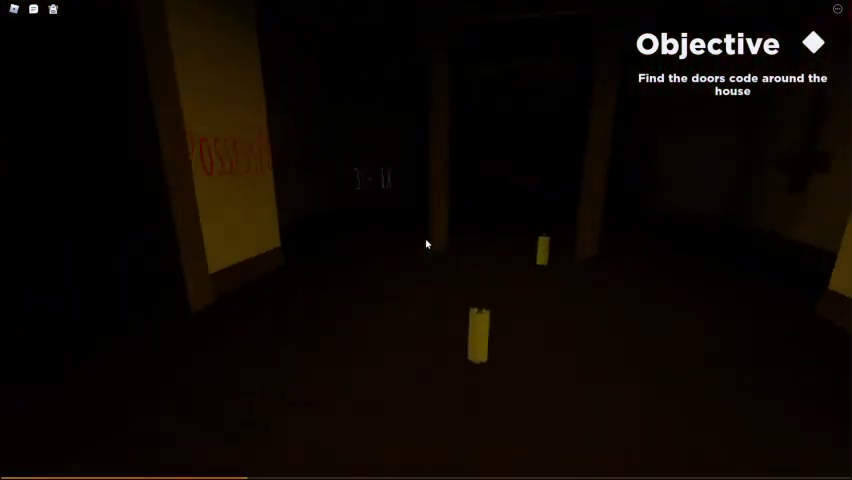
key("w")
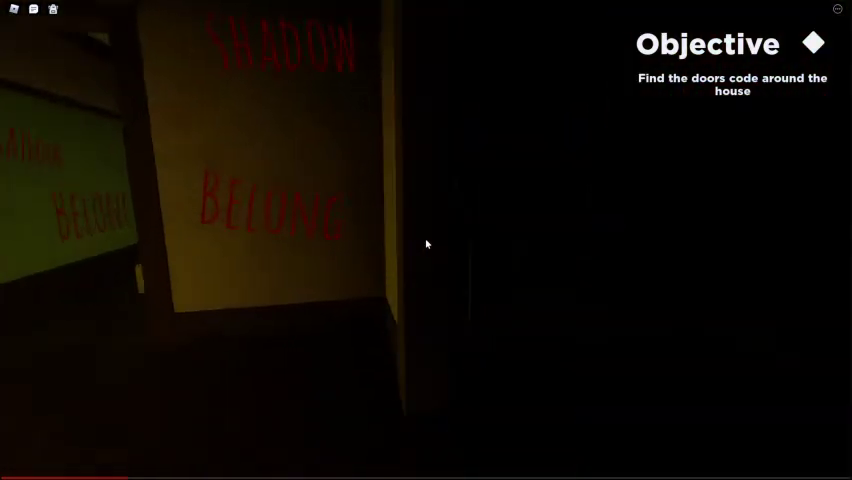
key("w")
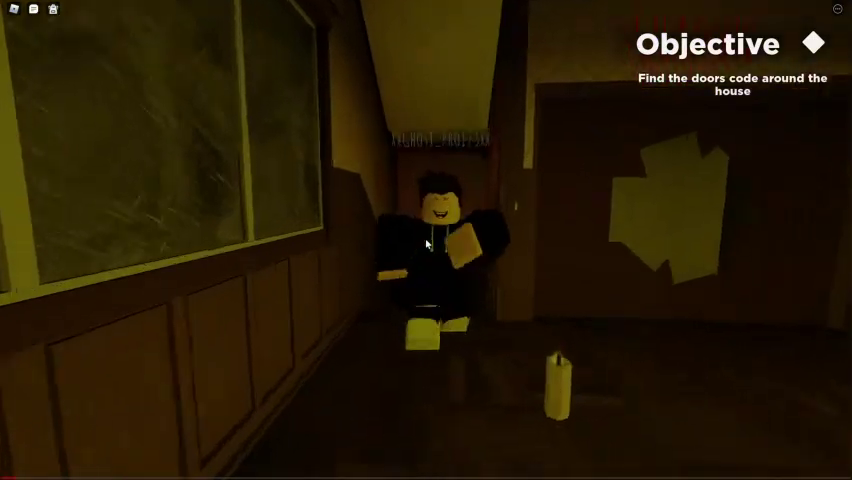
key("w")
key("w")
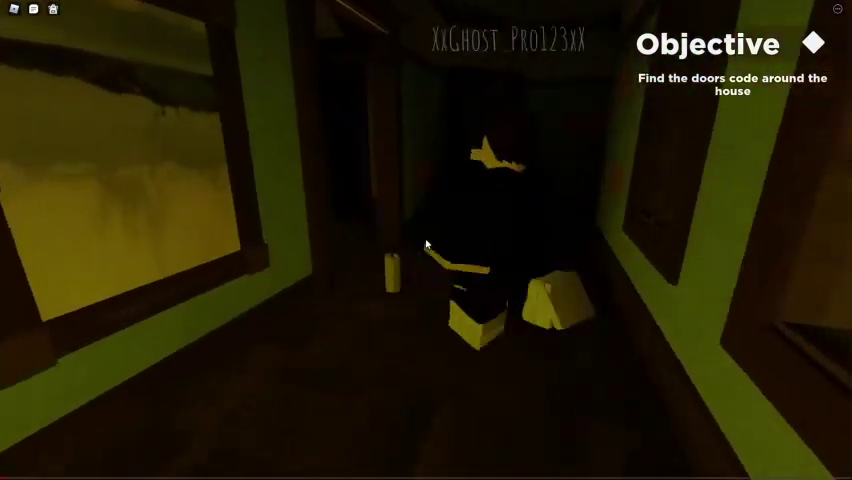
key("w")
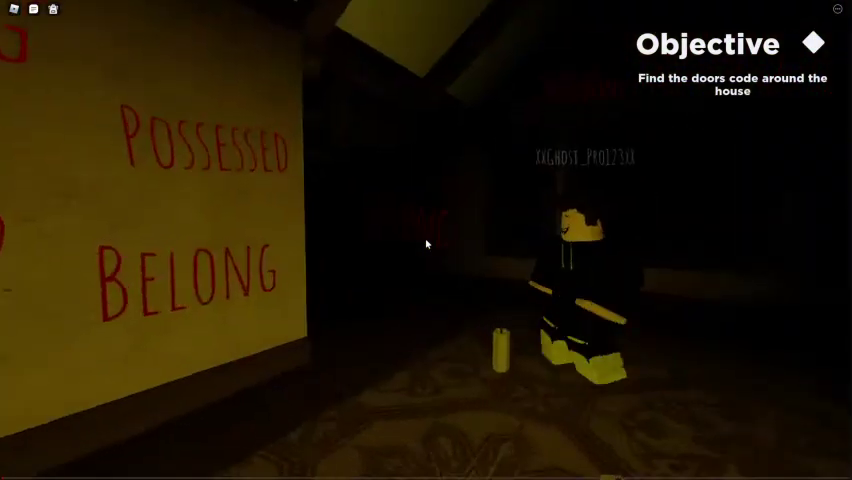
key("w")
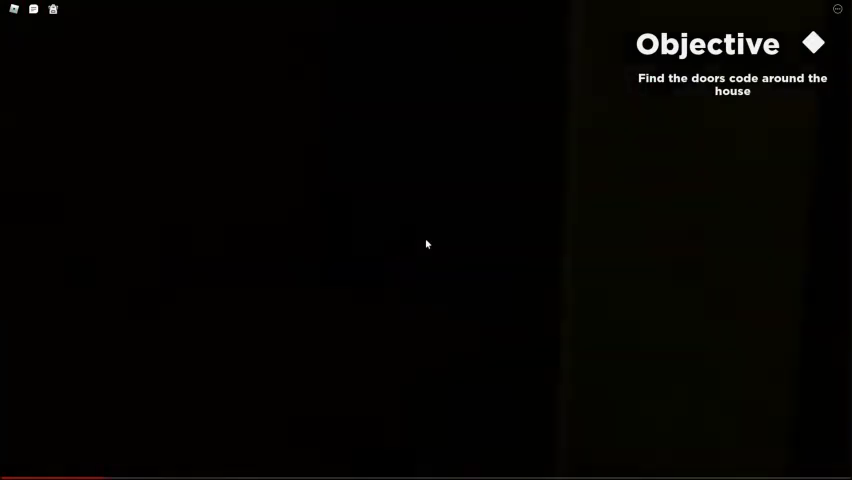
Step: Explore the windowed room, red-table room and green doorway into the candlelit room
key("w")
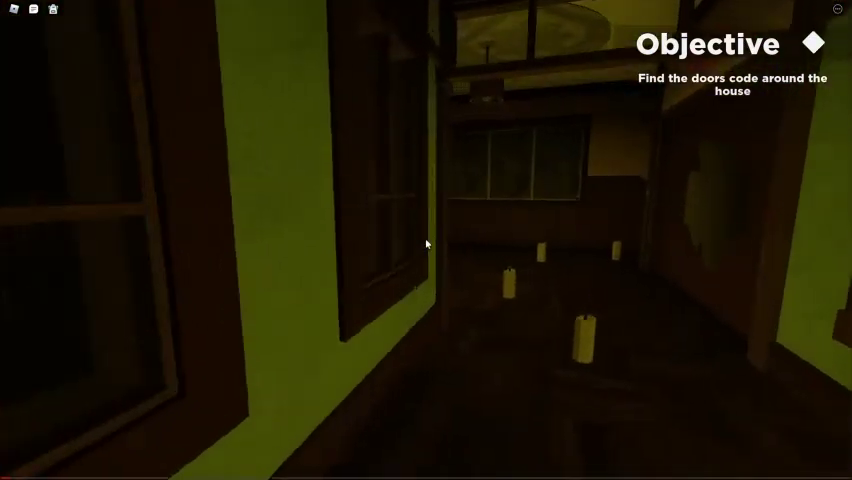
key("w")
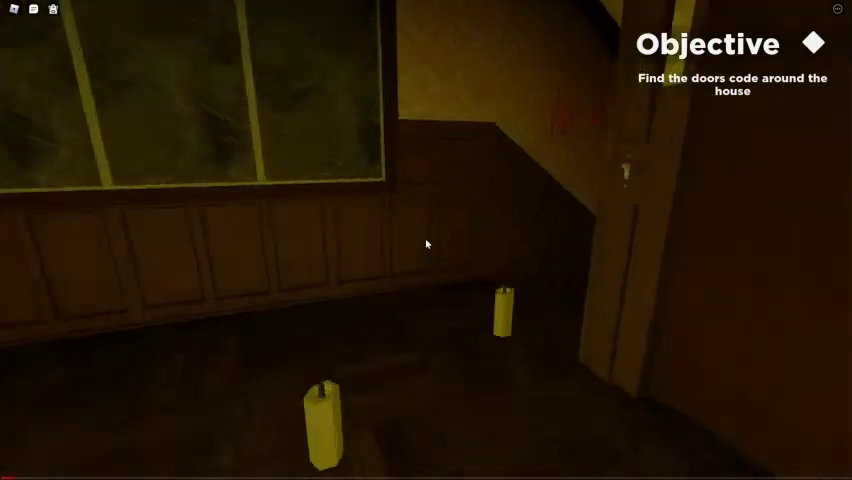
key("w")
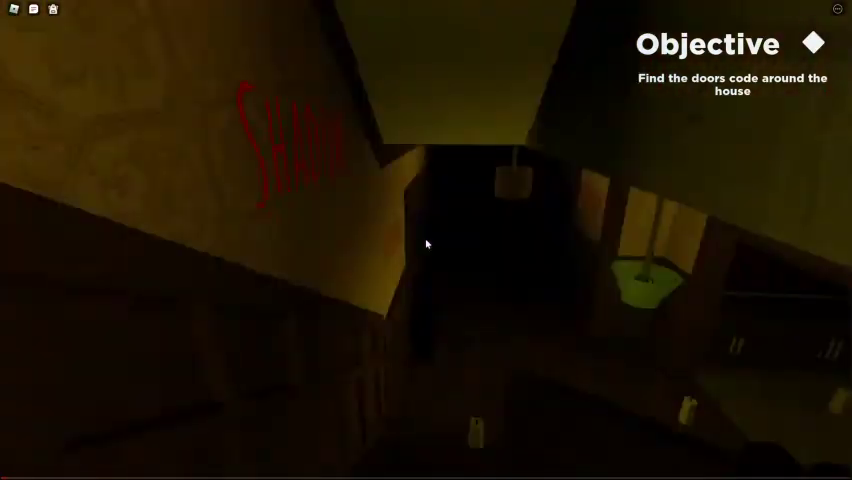
key("w")
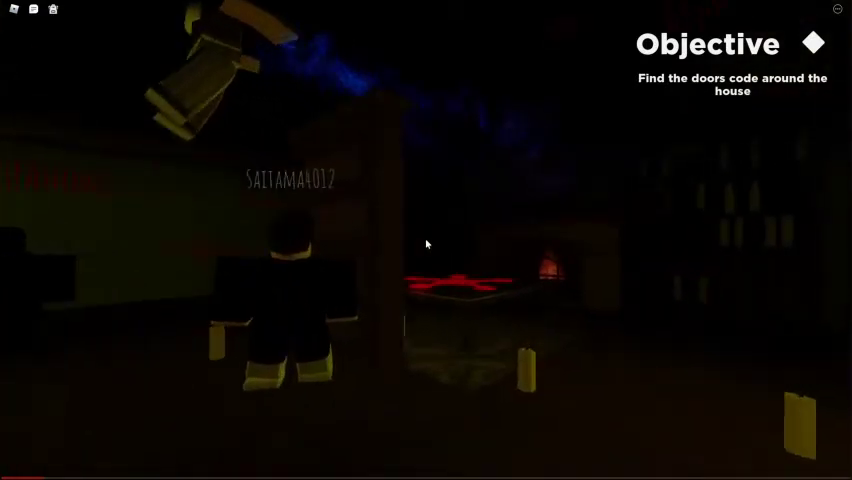
key("w")
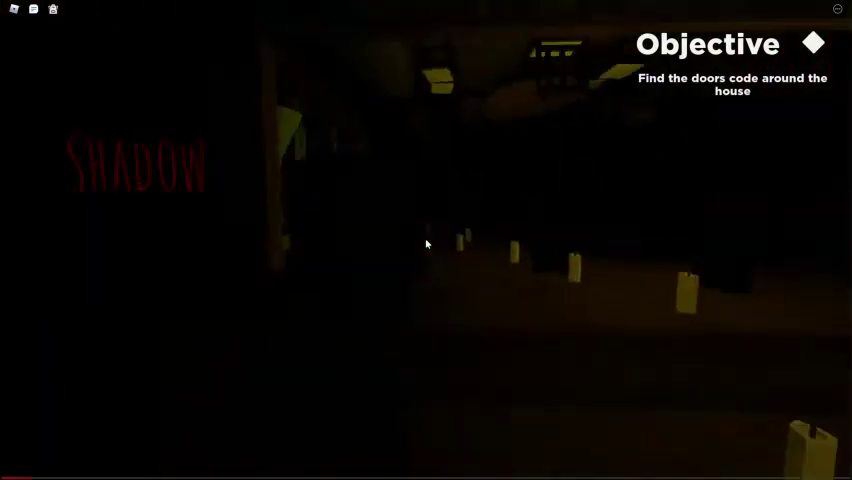
key("w")
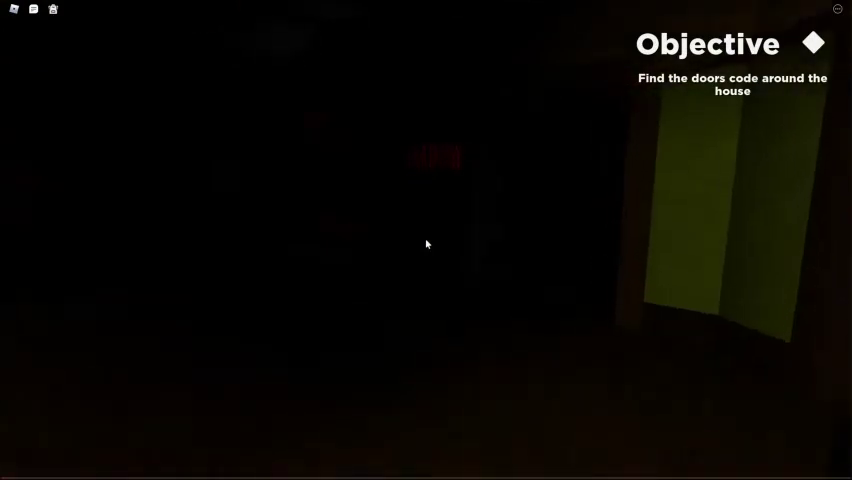
key("w")
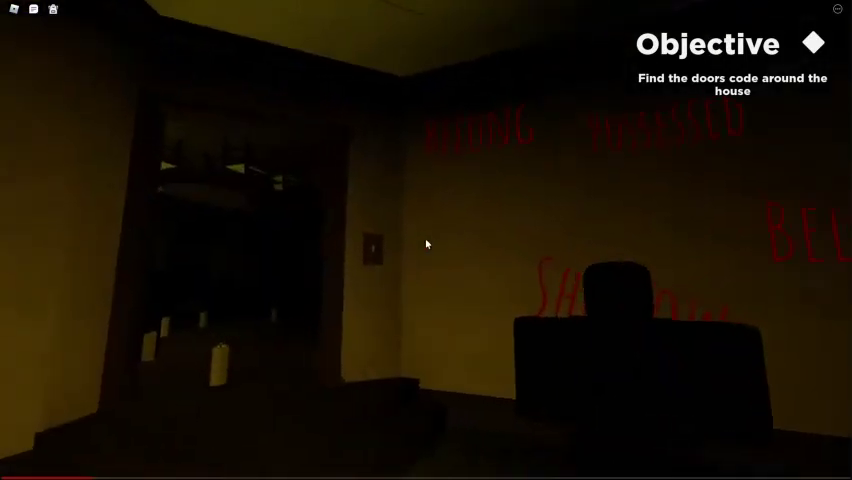
key("w")
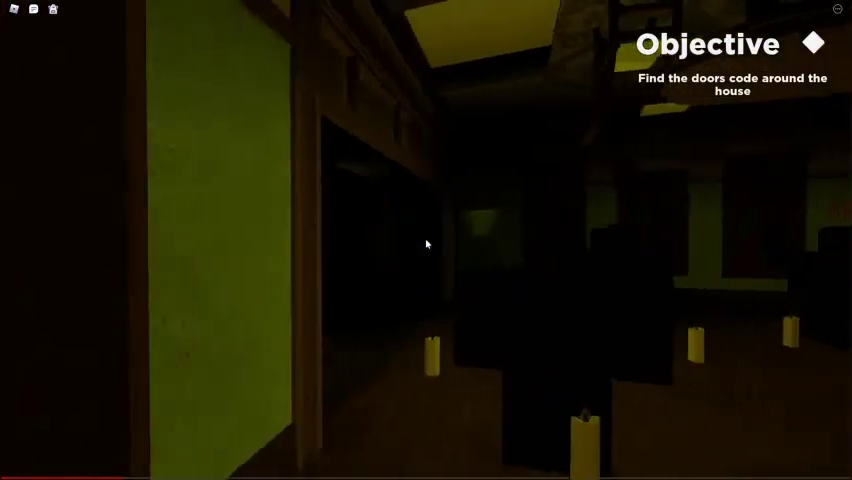
key("w")
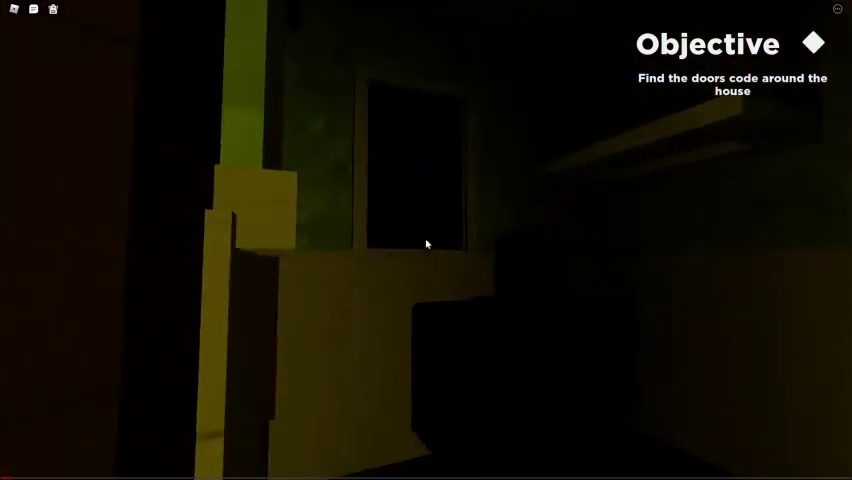
Step: Walk past the SHADOW sign through the hallways to the green wall with framed pictures
key("w")
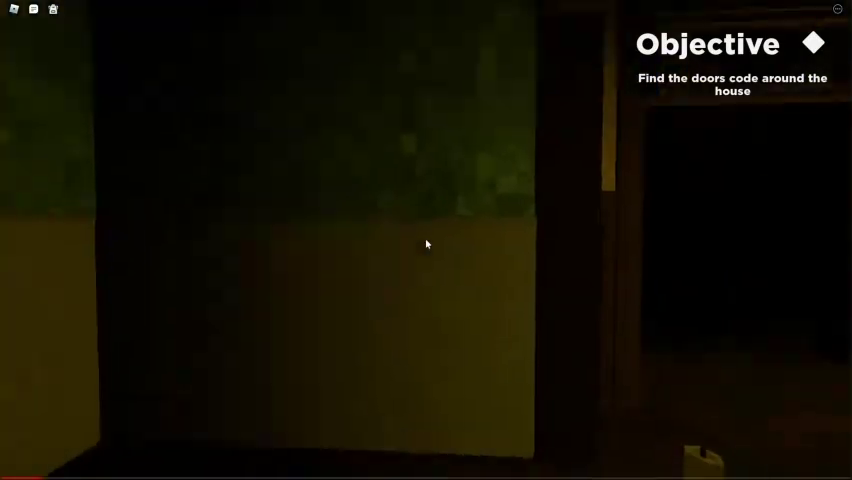
key("w")
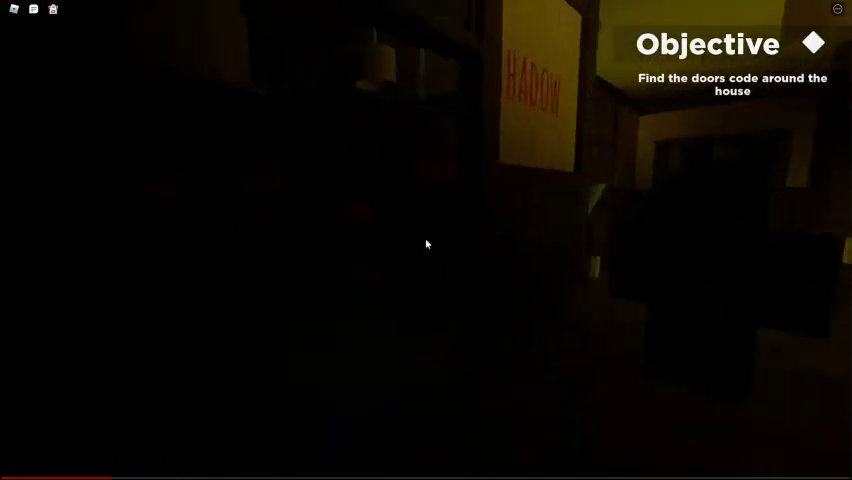
key("w")
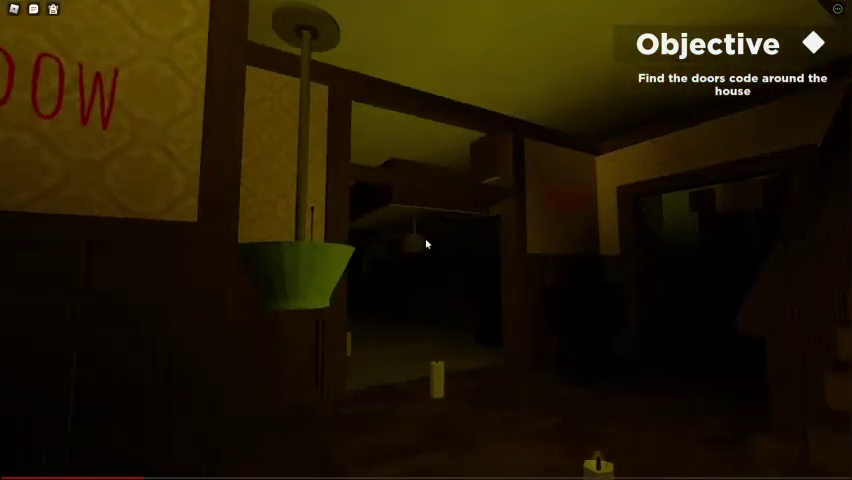
key("w")
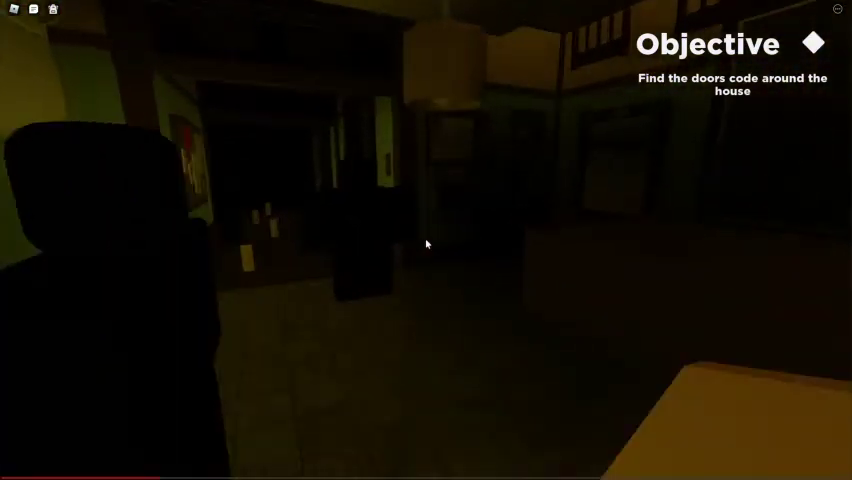
key("w")
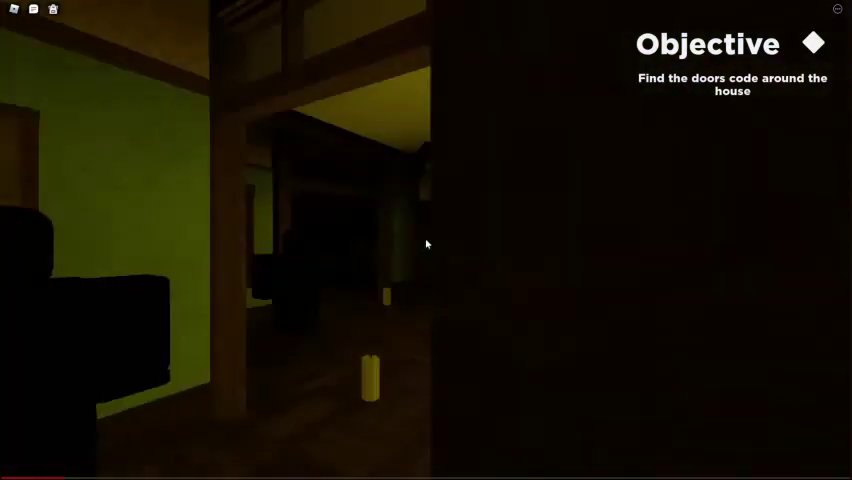
key("w")
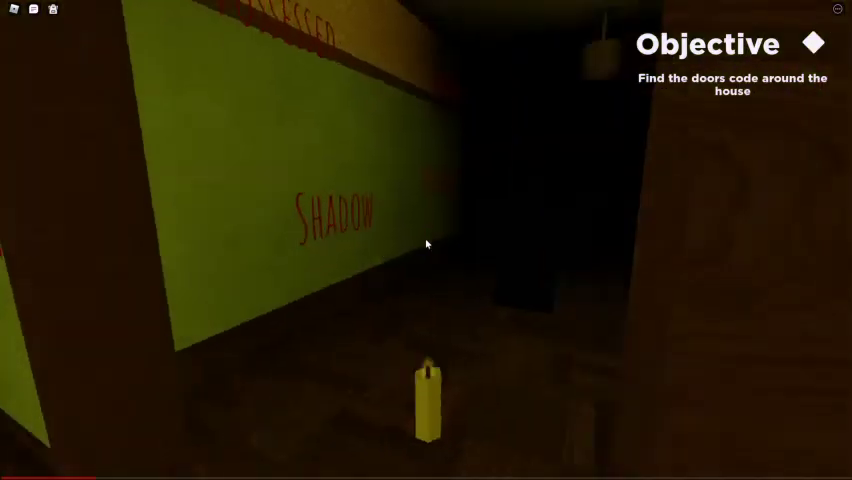
key("w")
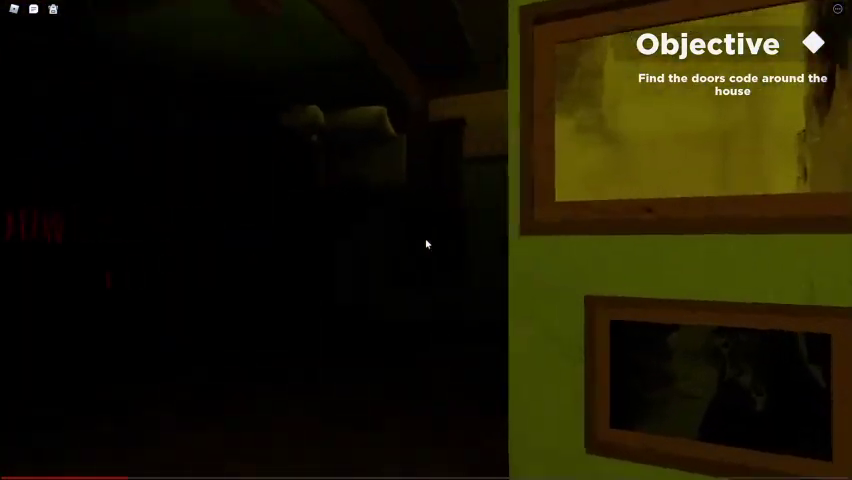
key("w")
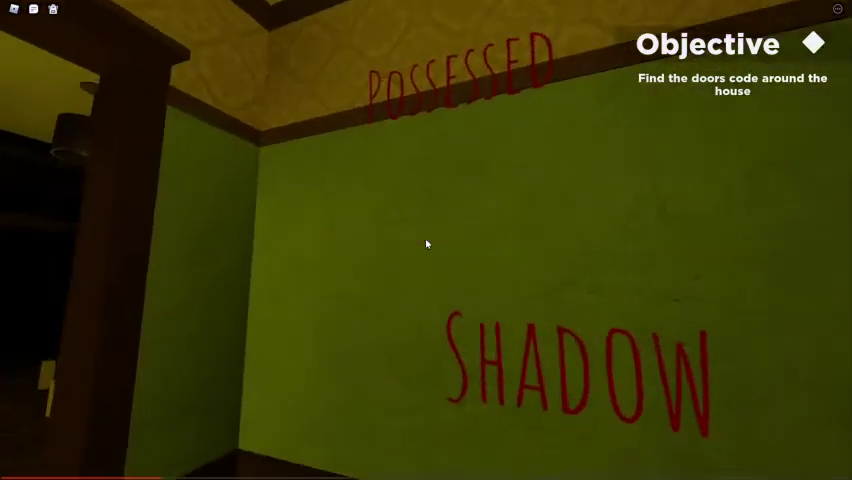
Step: Walk from the SHADOW wall through the doorways, past two players, into the candlelit room
key("a")
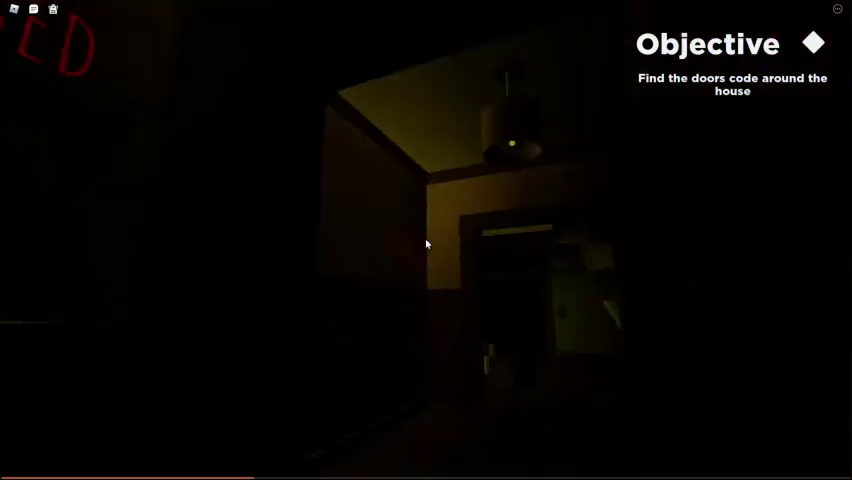
key("w")
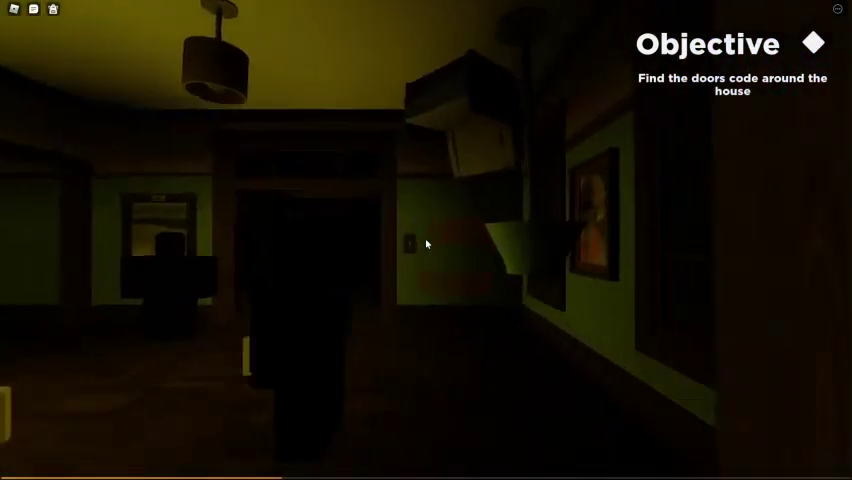
key("a")
key("w")
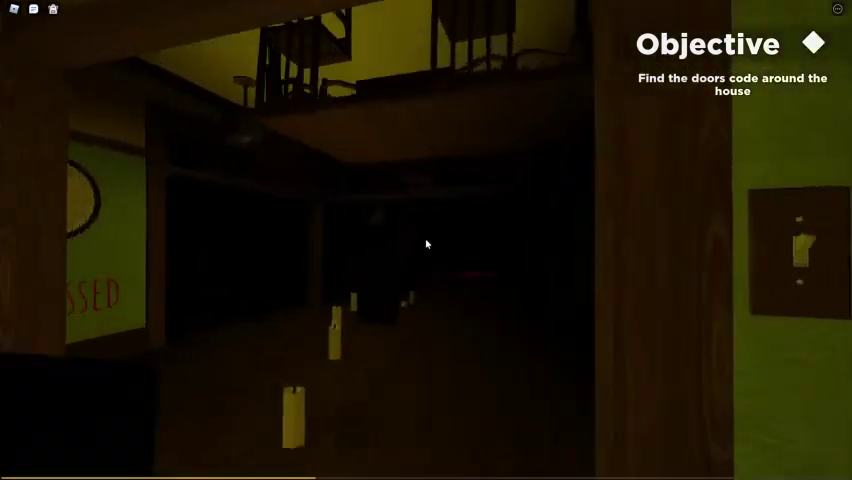
key("w")
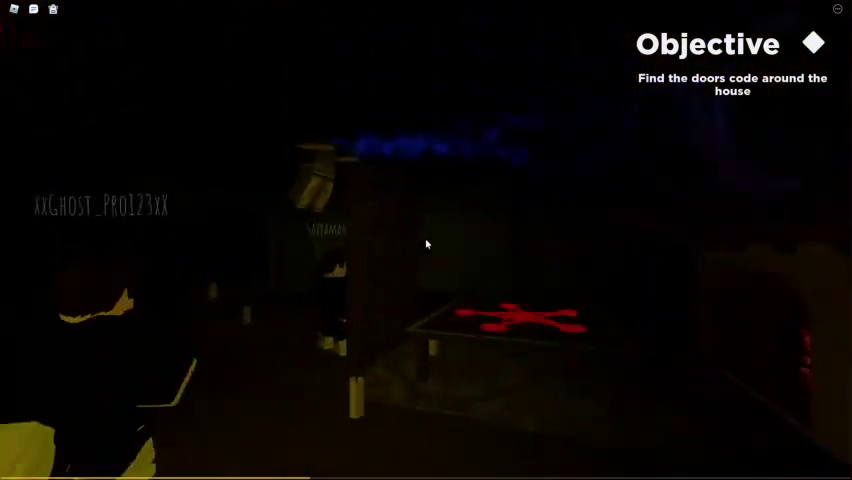
key("w")
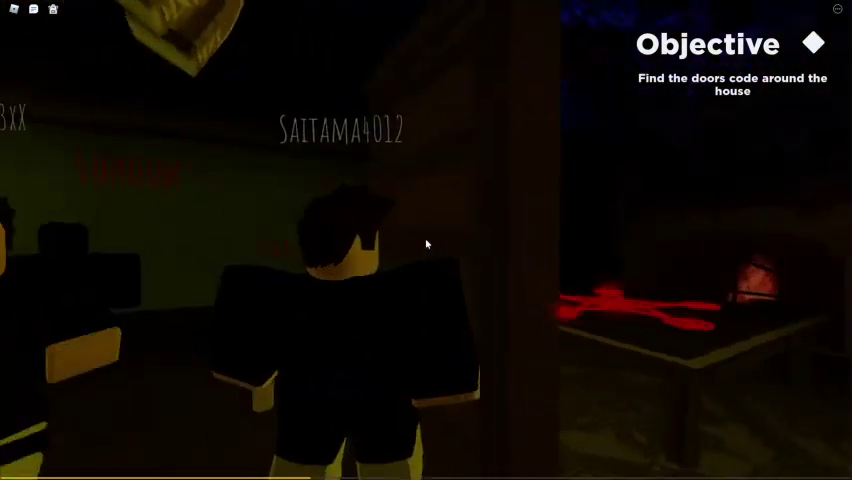
key("w")
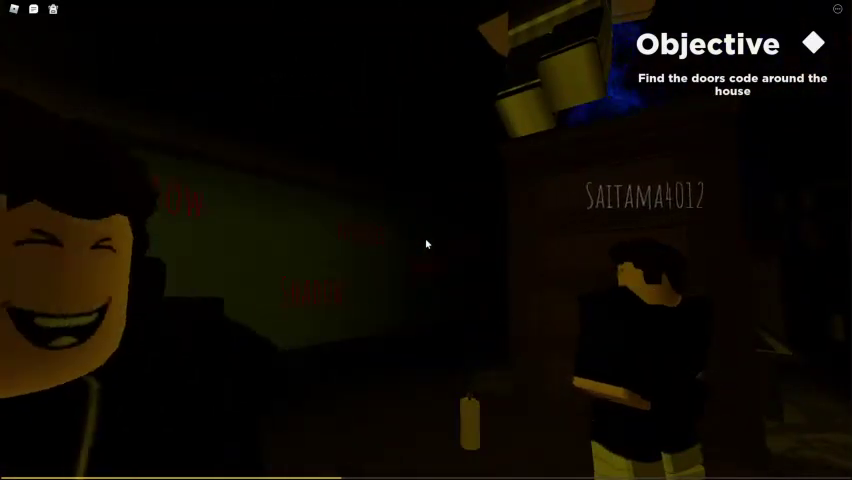
key("w")
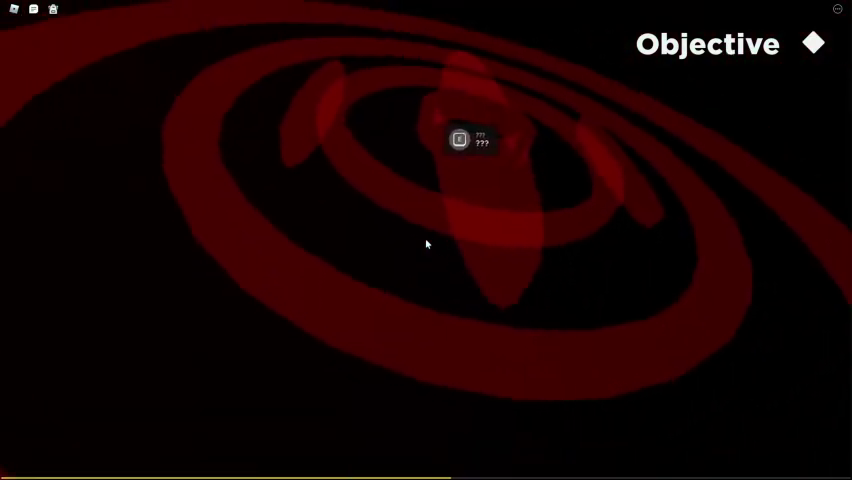
Step: Hold E on the red emblem's ??? prompt to activate it
key("e")
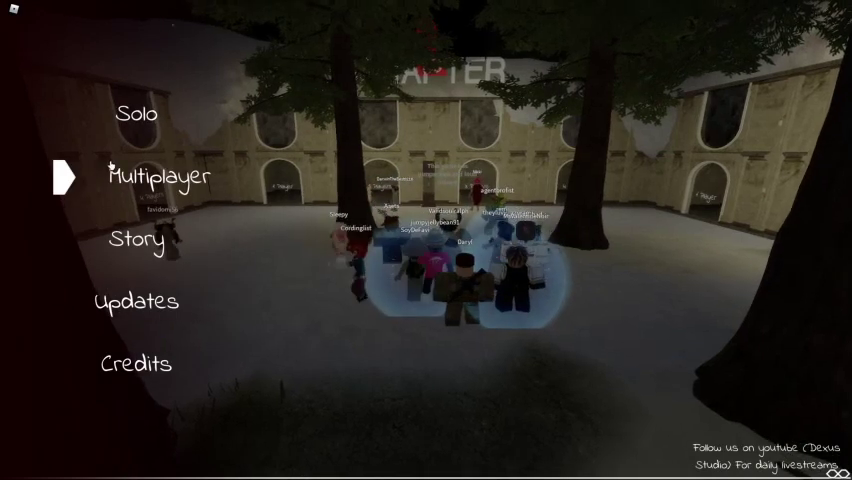
Step: Choose Multiplayer on the main menu to join the lobby
left_click(111, 168)
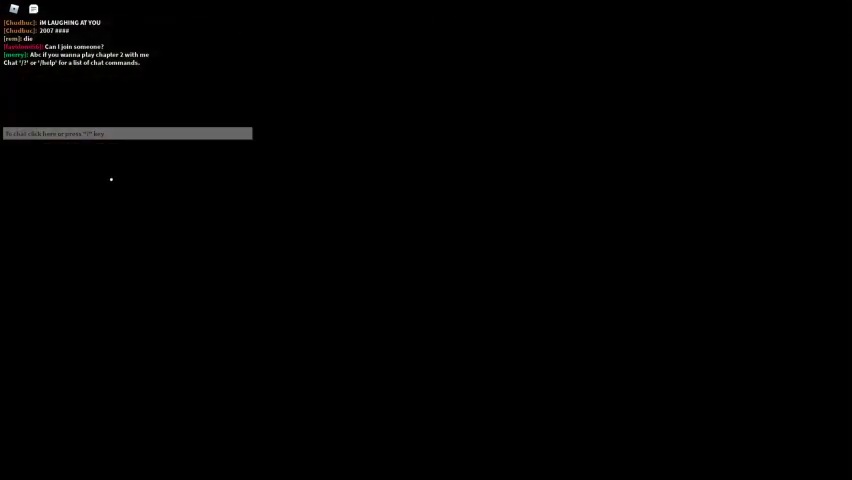